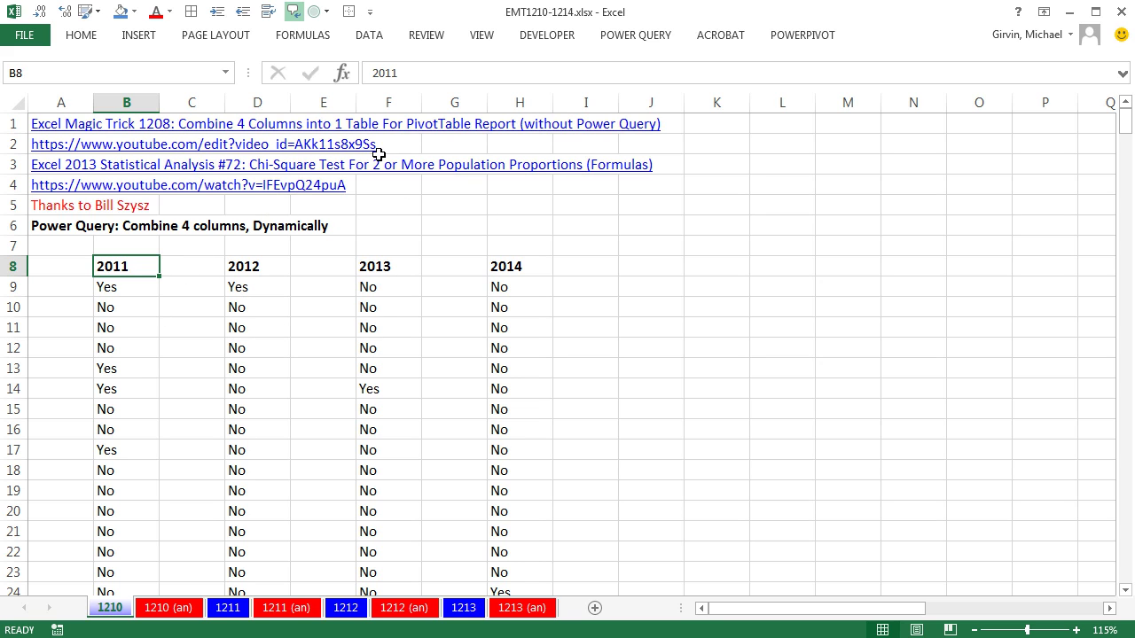
# Review the finished example on sheet 1210 (an), and on sheet 1210 check how far down the 2011 and 2014 columns extend
pyautogui.click(168, 608)
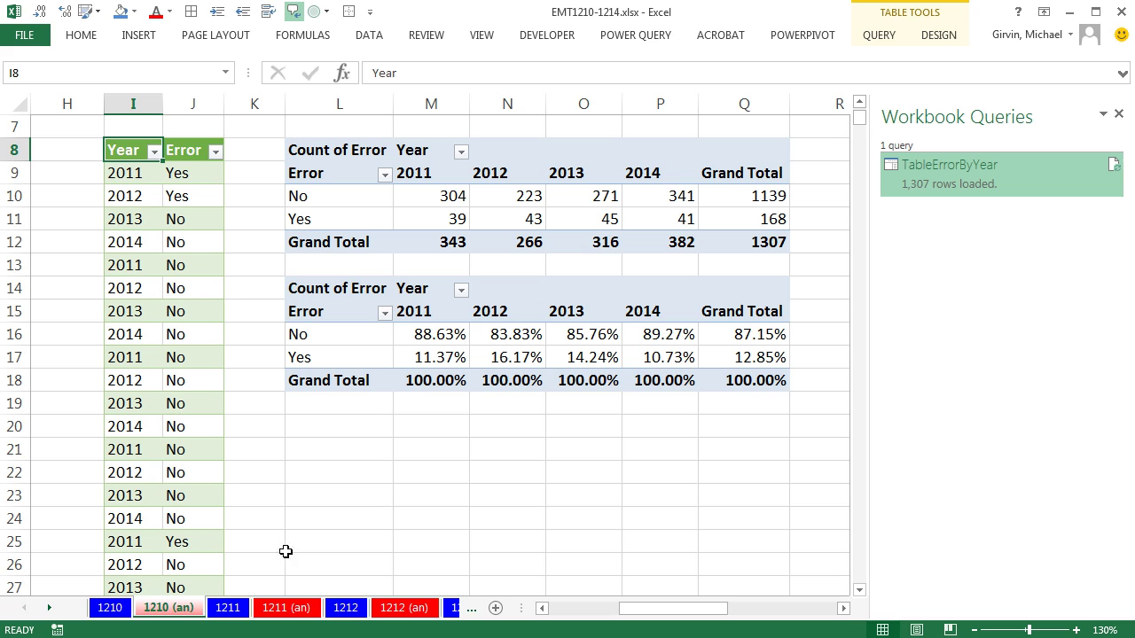
pyautogui.click(110, 608)
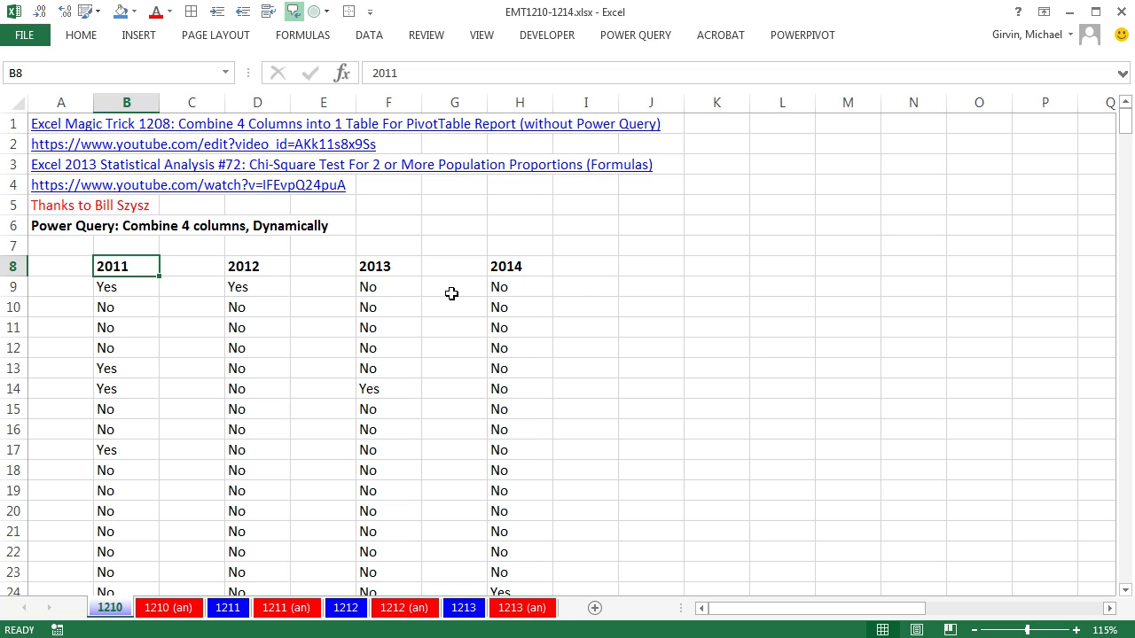
pyautogui.click(135, 293)
pyautogui.hotkey('ctrl', 'Down')
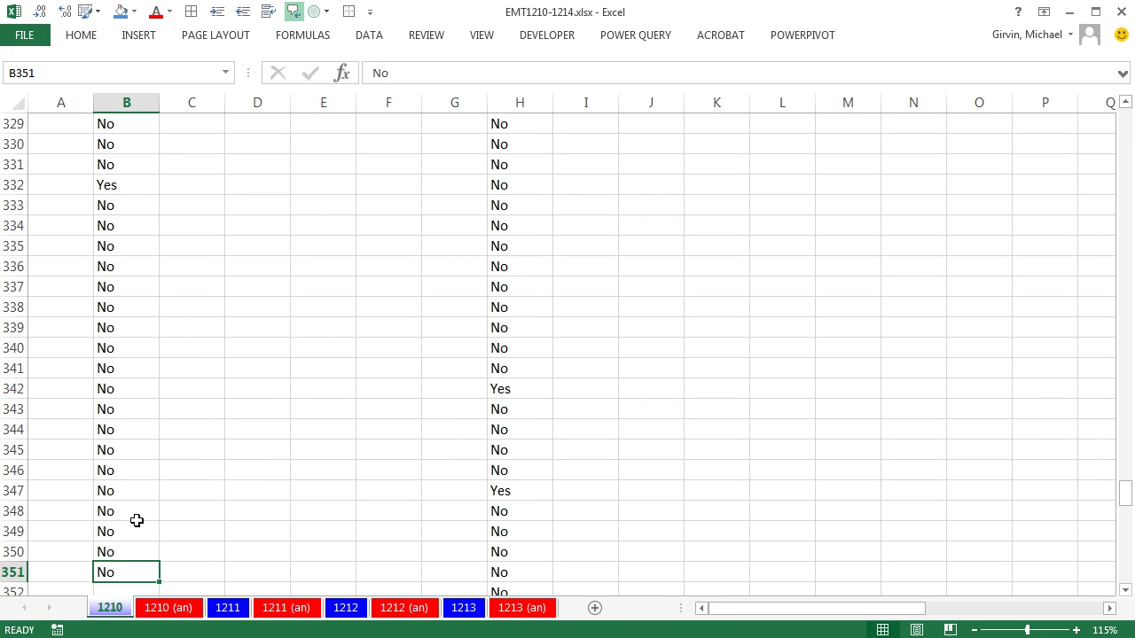
pyautogui.scroll(-2, 366, 472)
pyautogui.click(502, 473)
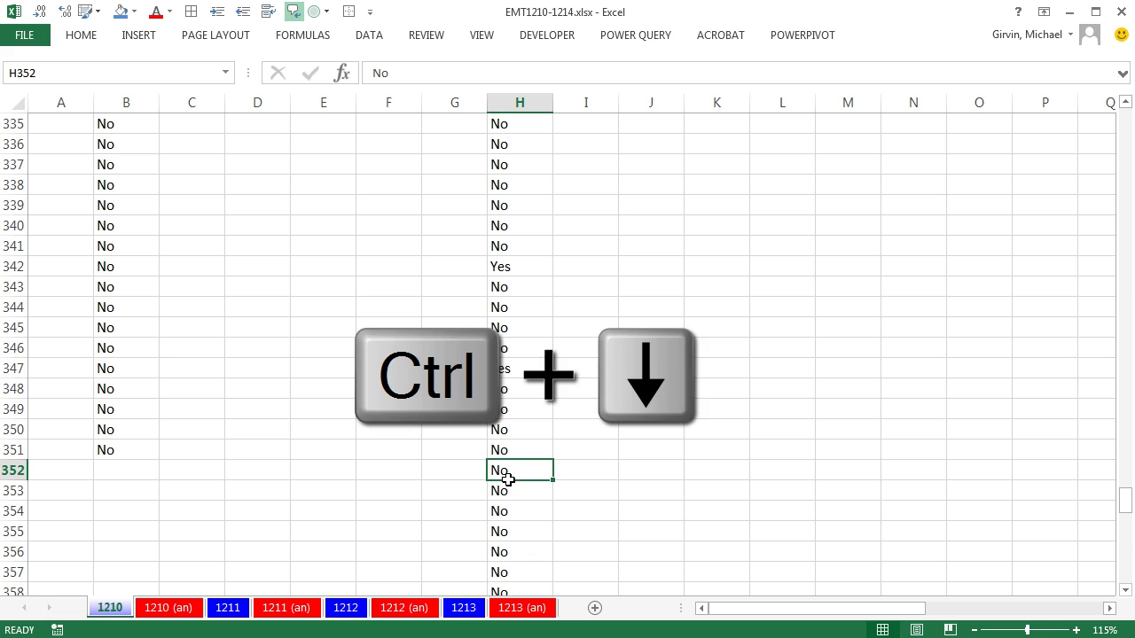
pyautogui.hotkey('ctrl', 'Down')
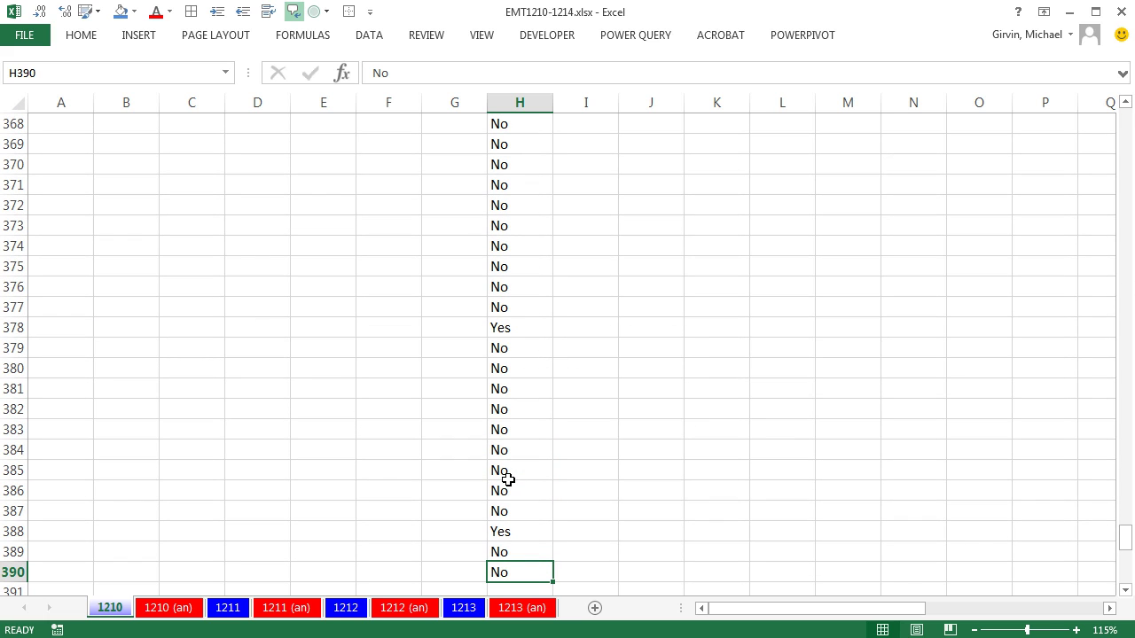
pyautogui.hotkey('ctrl', 'Up')
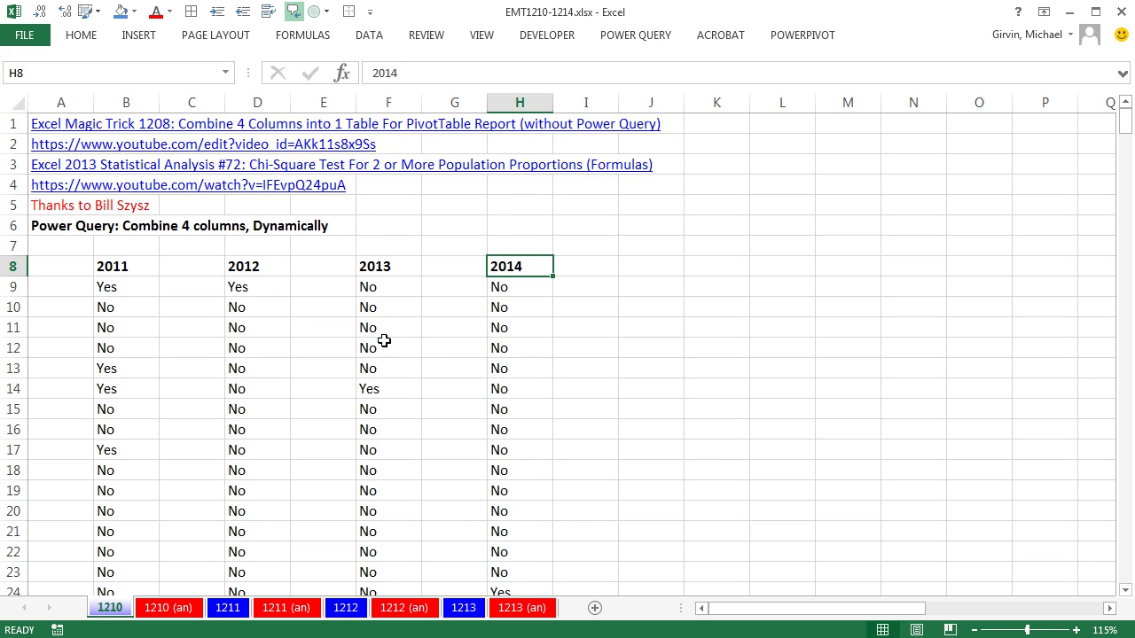
# Delete the blank columns C, E and G that separate the four year columns on sheet 1210
pyautogui.click(194, 102)
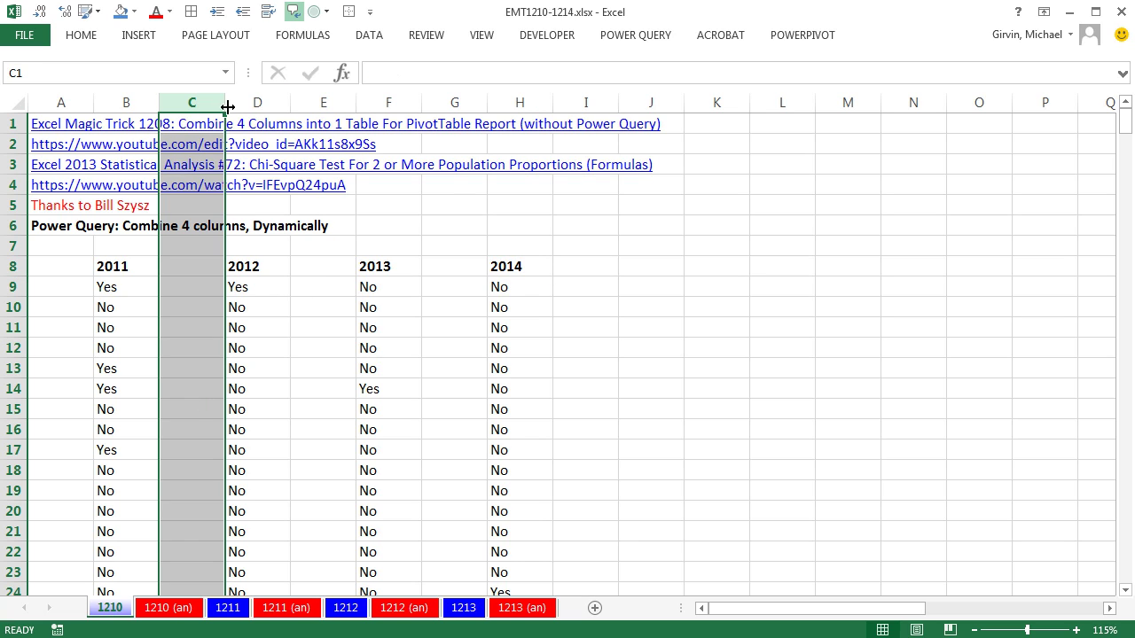
pyautogui.press('ctrl')
pyautogui.keyDown('ctrl'); pyautogui.click(326, 103); pyautogui.keyUp('ctrl')
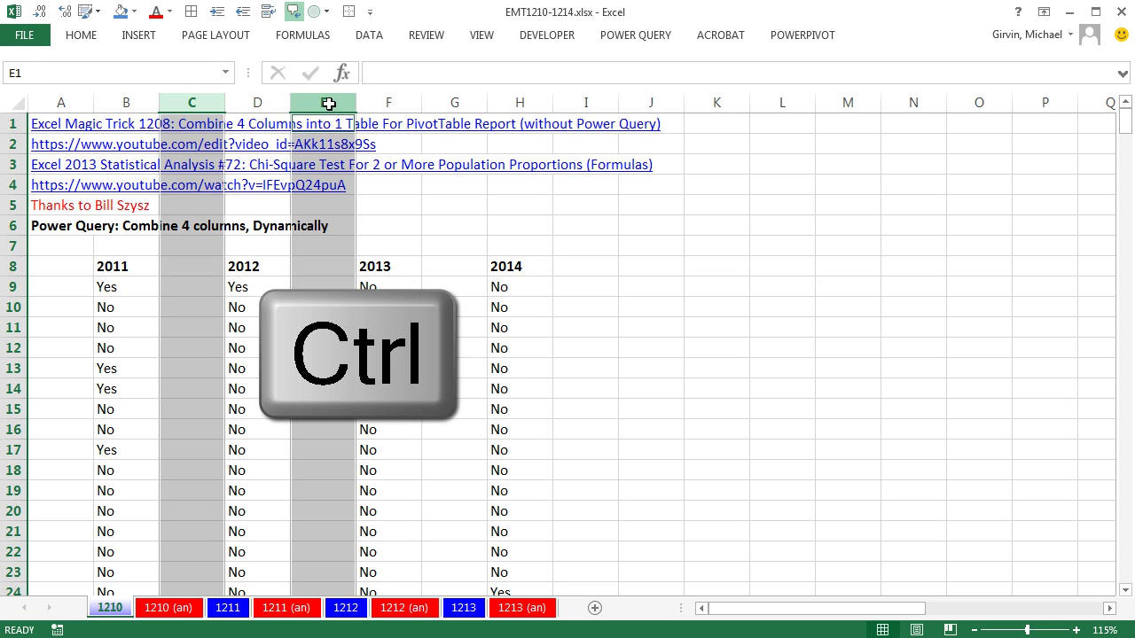
pyautogui.keyDown('ctrl'); pyautogui.click(456, 103); pyautogui.keyUp('ctrl')
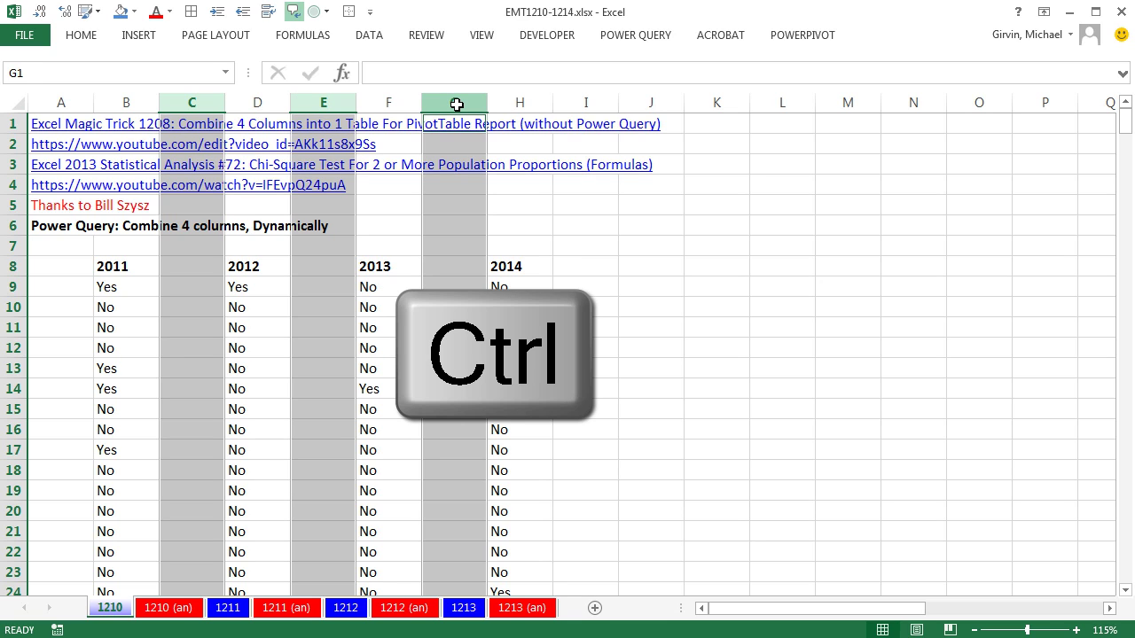
pyautogui.rightClick(455, 105)
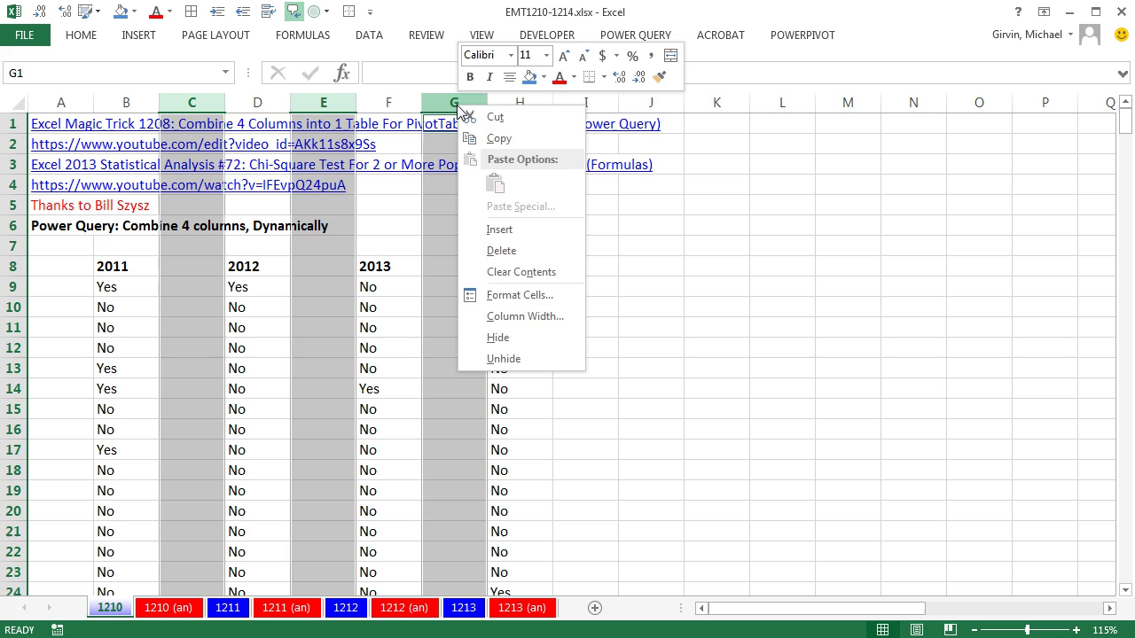
pyautogui.click(494, 253)
# Convert the four year columns in B8:E390 into an Excel table with headers and check its last row
pyautogui.click(135, 271)
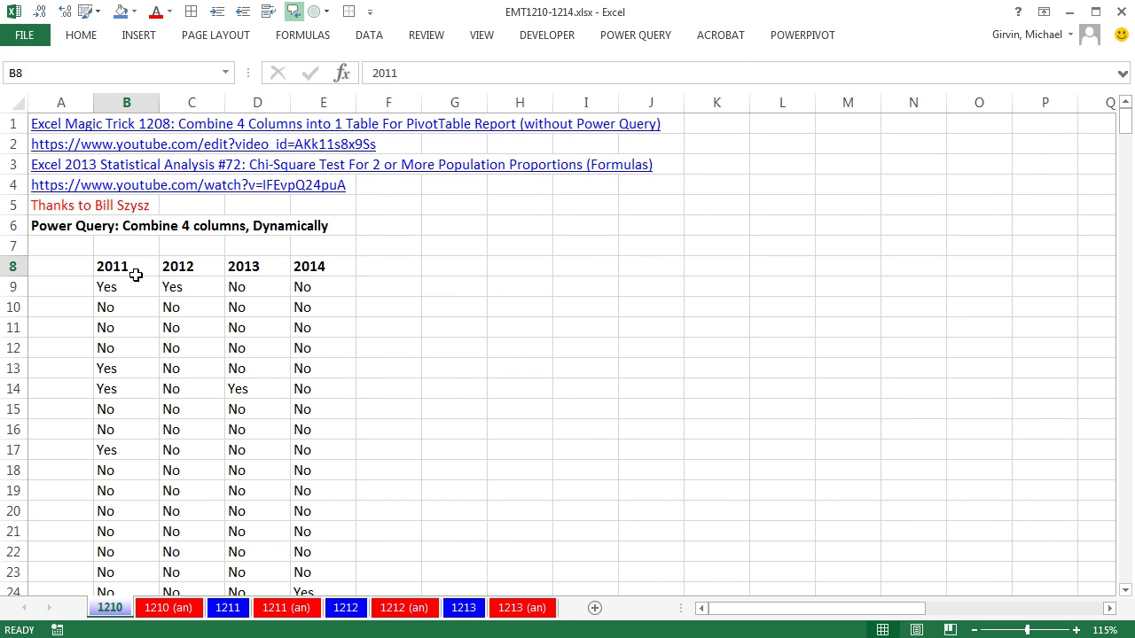
pyautogui.click(199, 267)
pyautogui.click(258, 265)
pyautogui.click(307, 266)
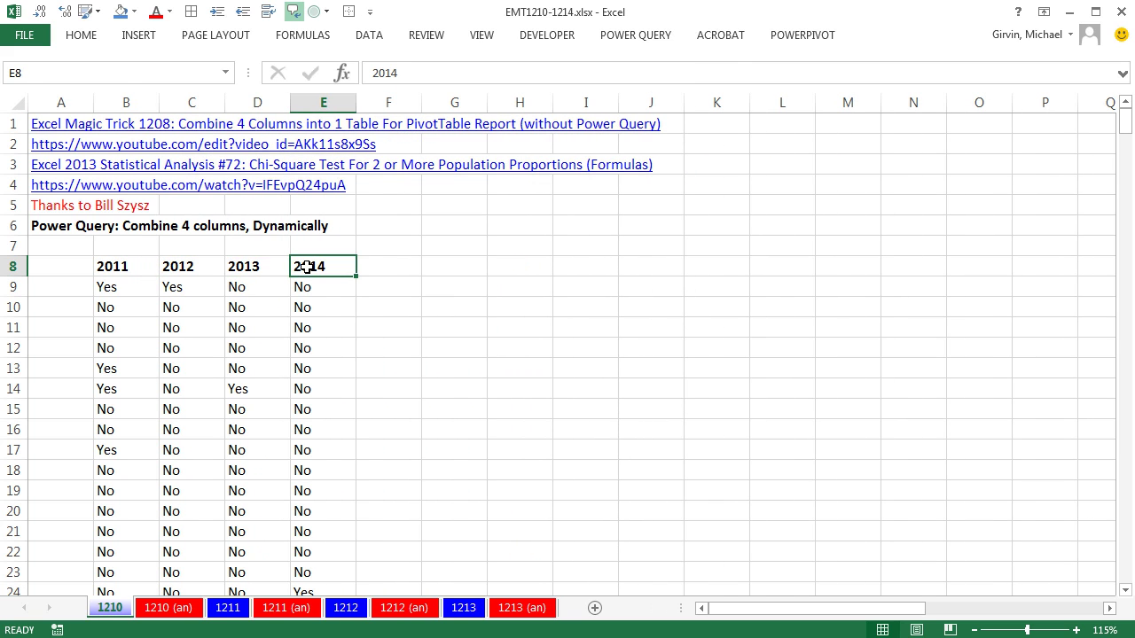
pyautogui.hotkey('ctrl', 't')
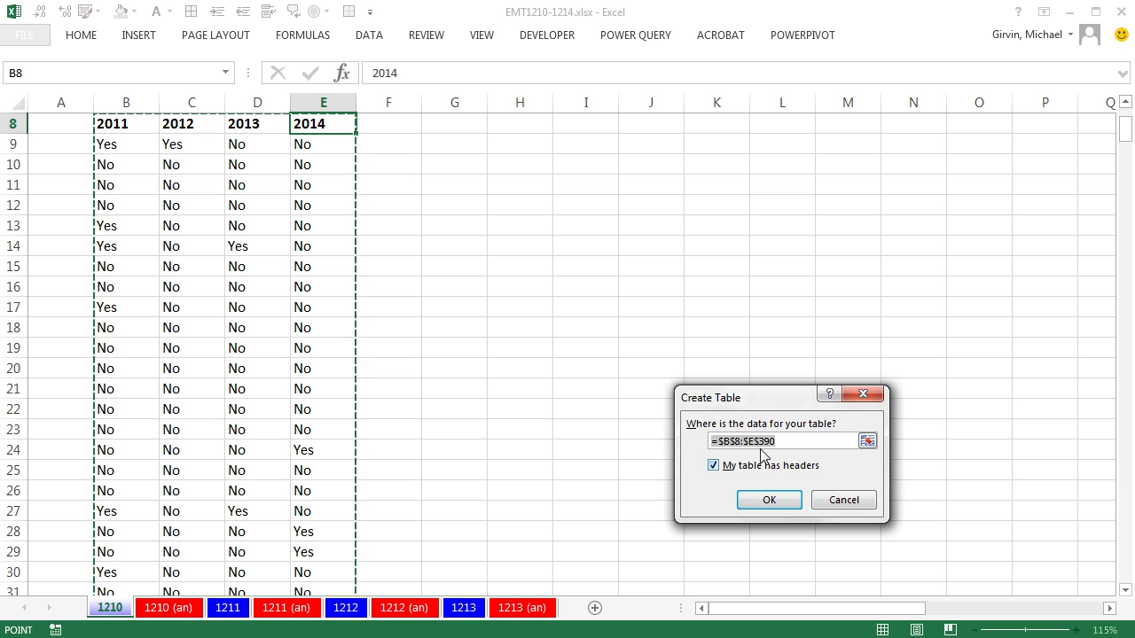
pyautogui.click(769, 501)
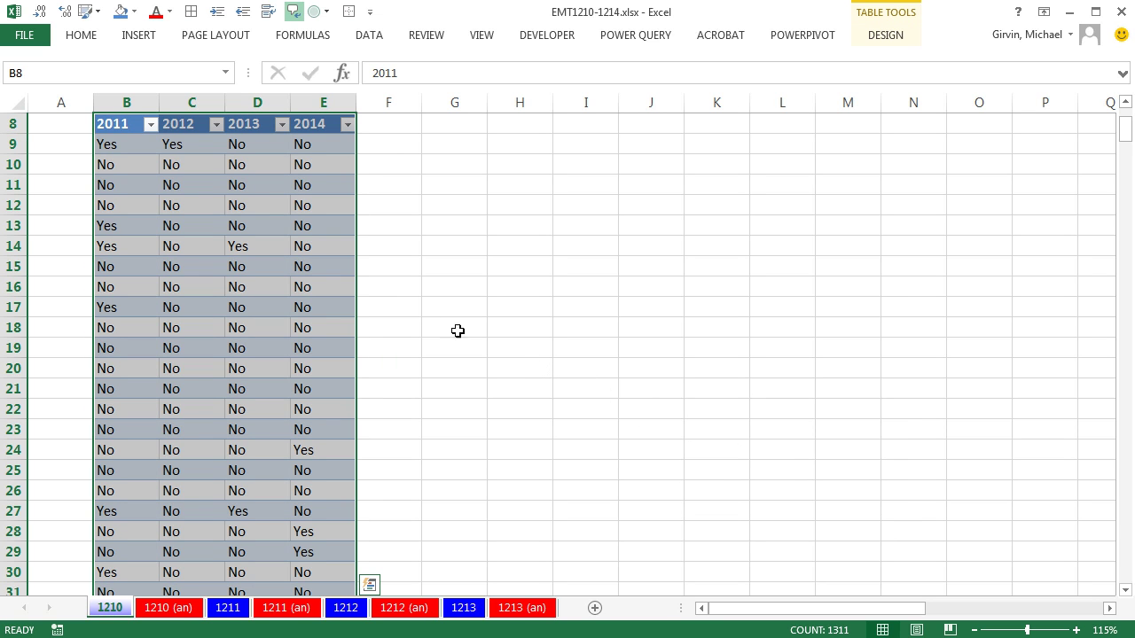
pyautogui.click(338, 251)
pyautogui.hotkey('ctrl', 'Down')
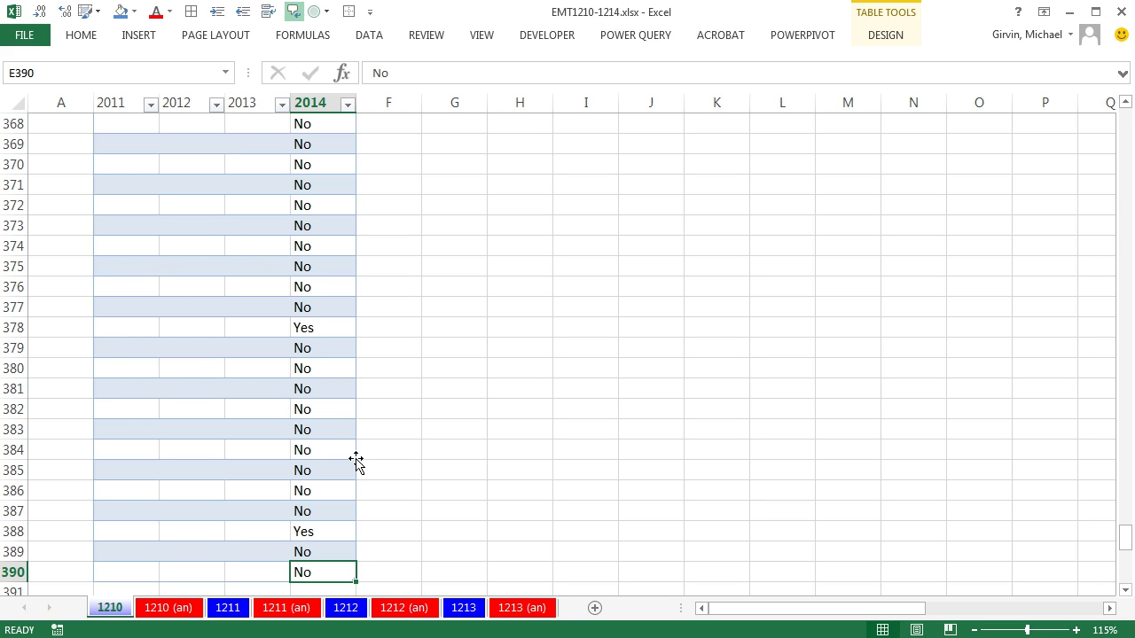
pyautogui.hotkey('ctrl', 'Up')
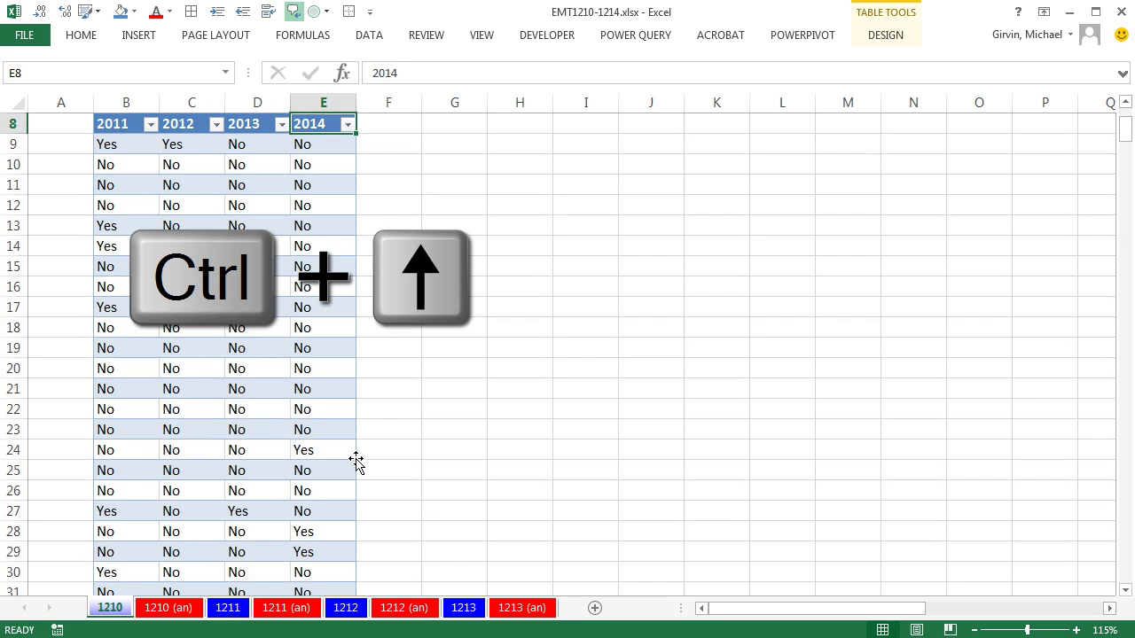
pyautogui.scroll(1, 347, 400)
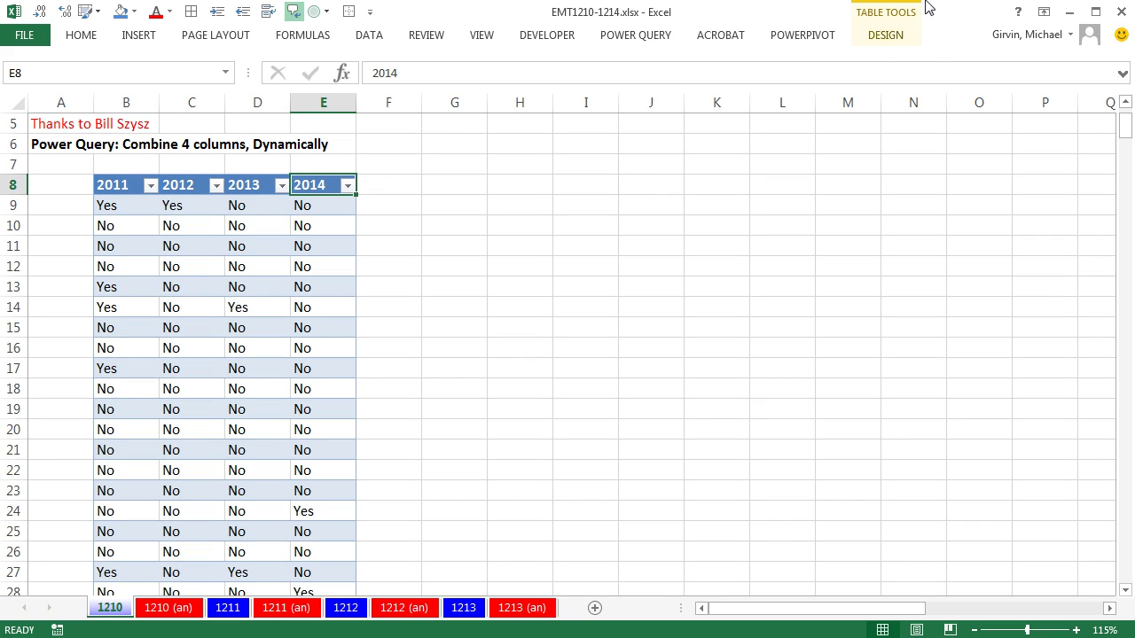
# Rename the new table of year columns as ErrorByYear_Table
pyautogui.click(891, 40)
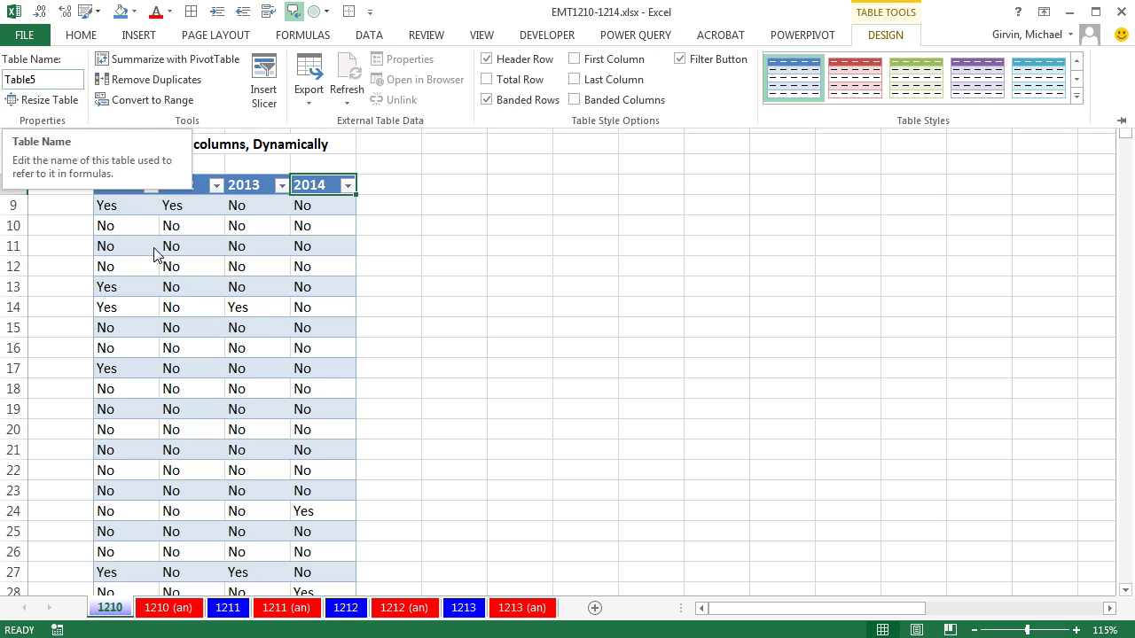
pyautogui.press('Escape')
pyautogui.press('alt')
pyautogui.press('j')
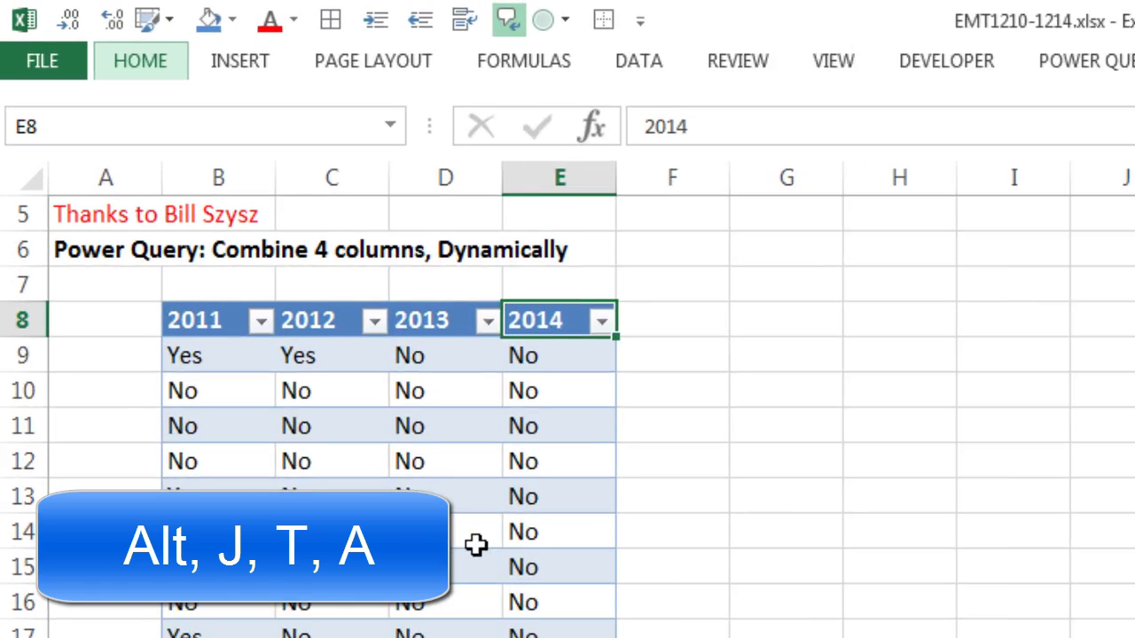
pyautogui.press('t')
pyautogui.press('a')
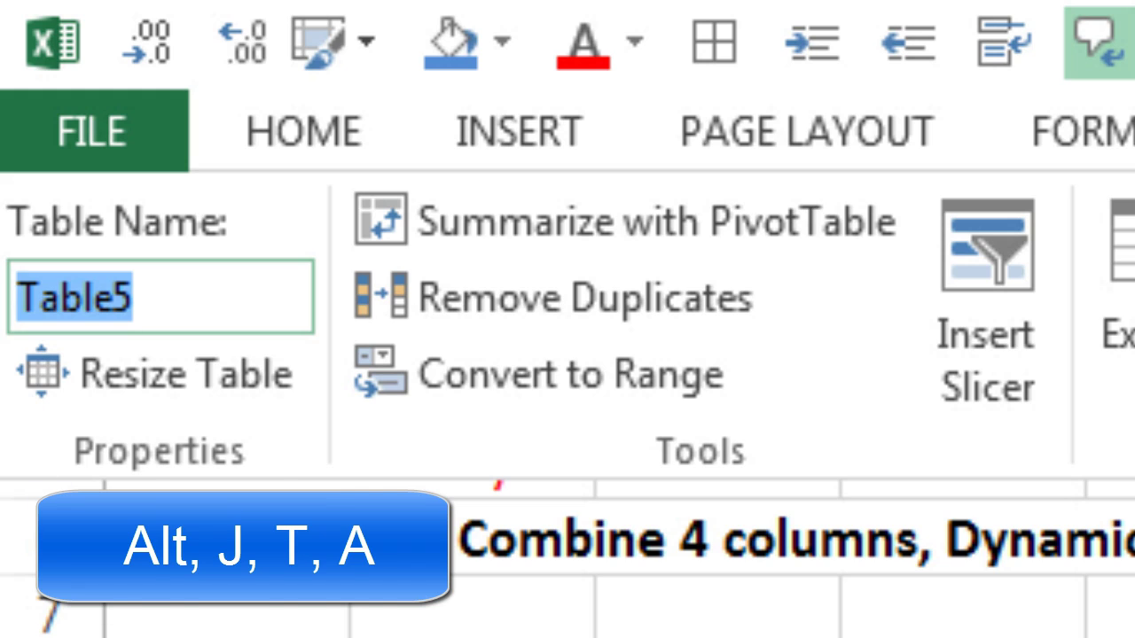
pyautogui.hotkey('ctrl', 'v')
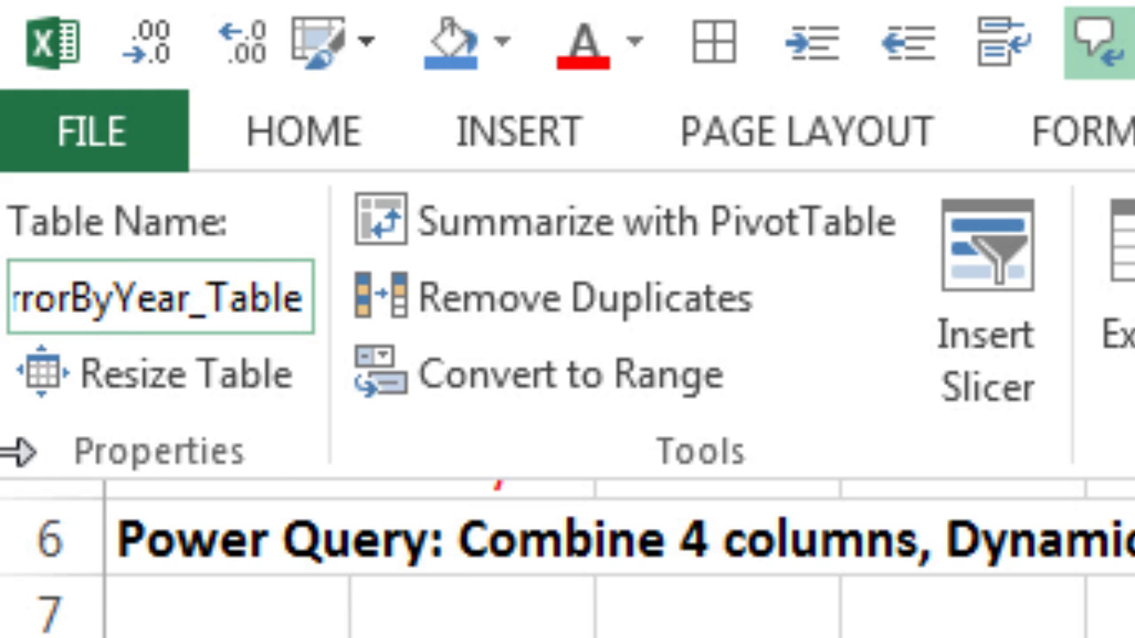
pyautogui.press('Return')
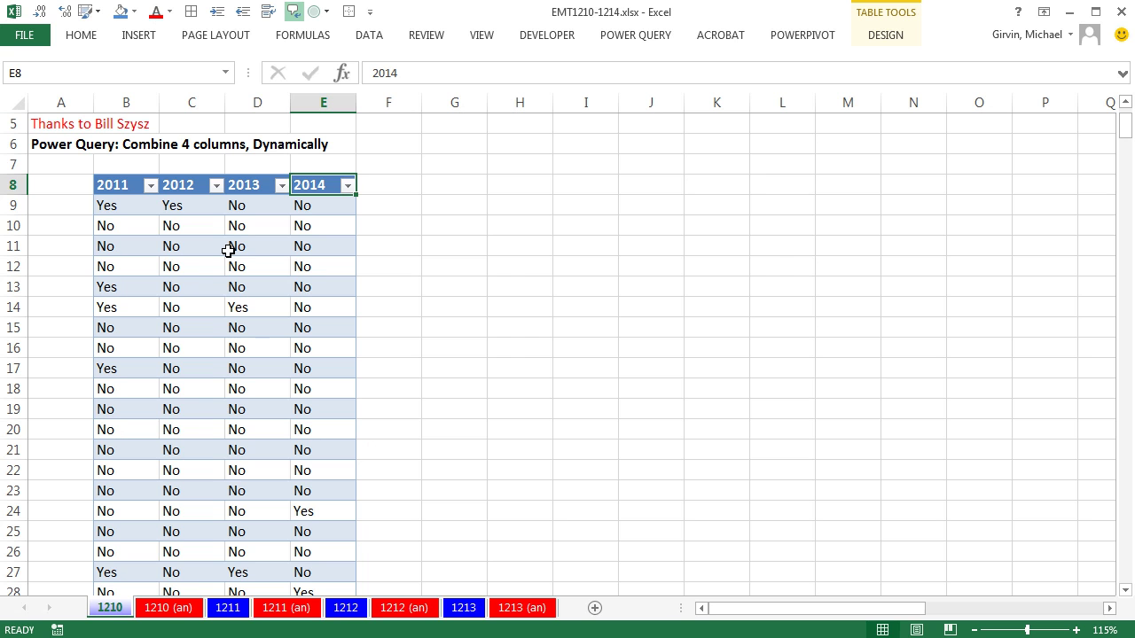
# Load the ErrorByYear_Table table into the Power Query editor as a new query
pyautogui.click(228, 251)
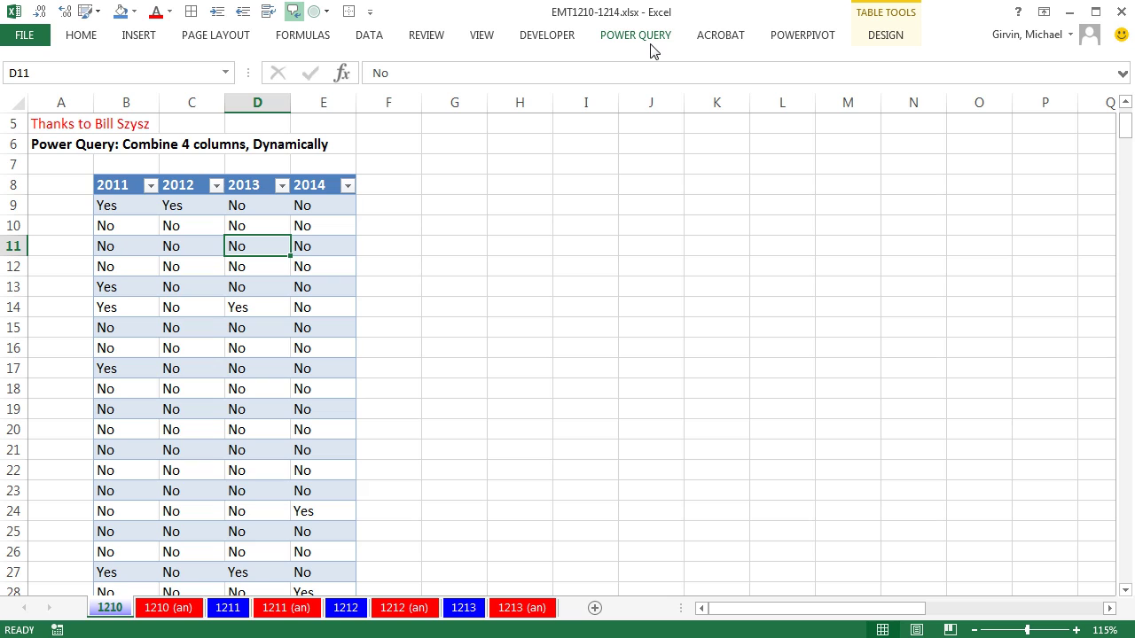
pyautogui.click(370, 40)
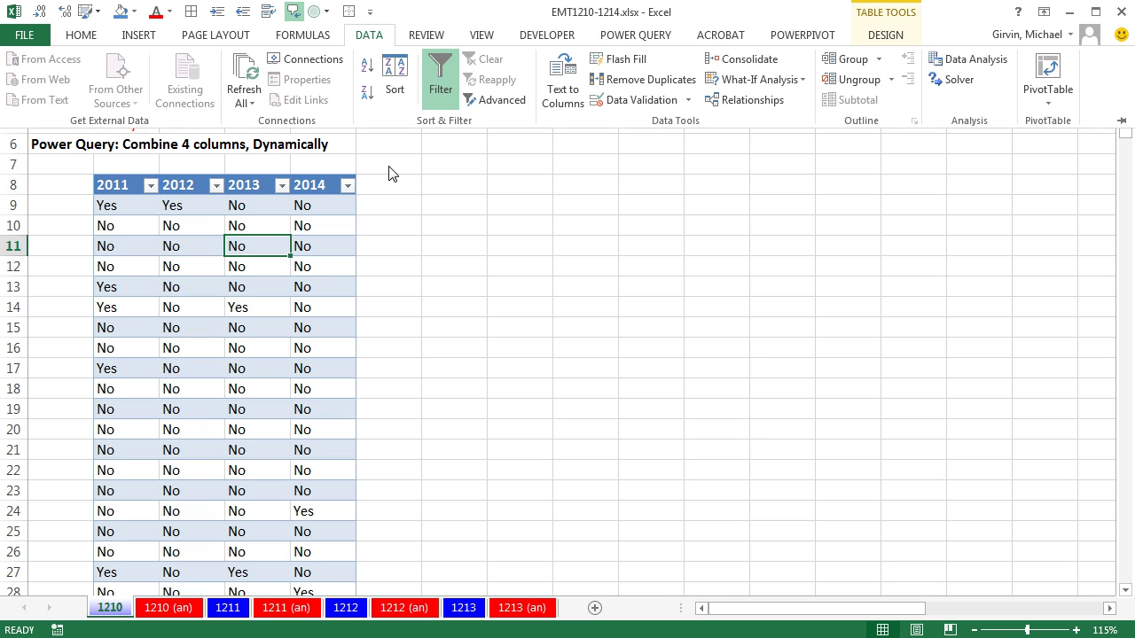
pyautogui.click(625, 41)
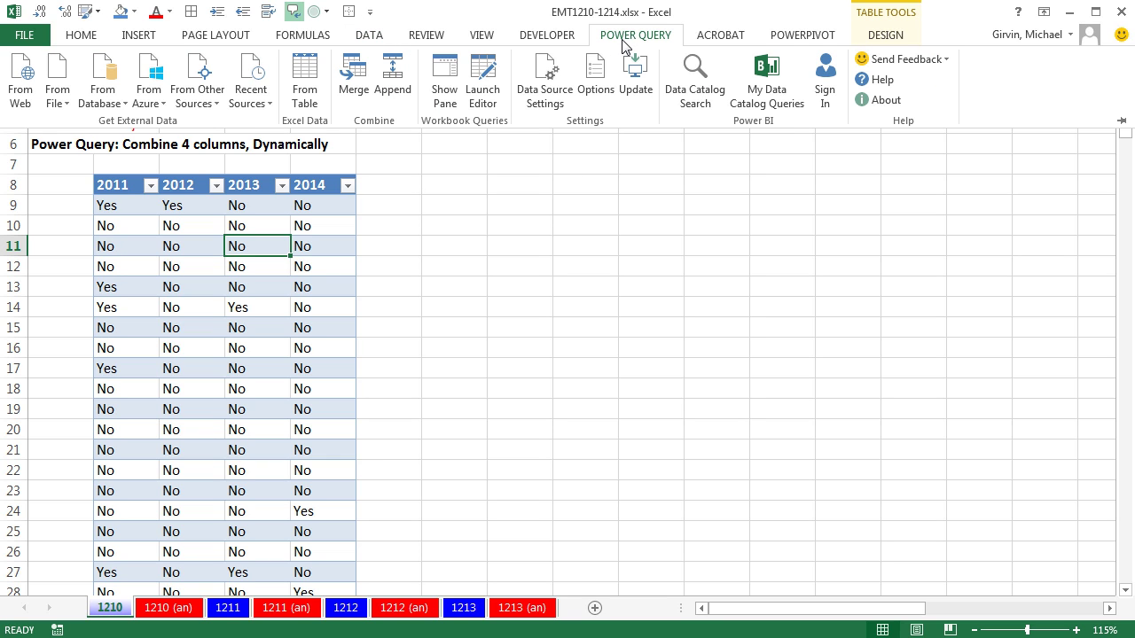
pyautogui.click(305, 89)
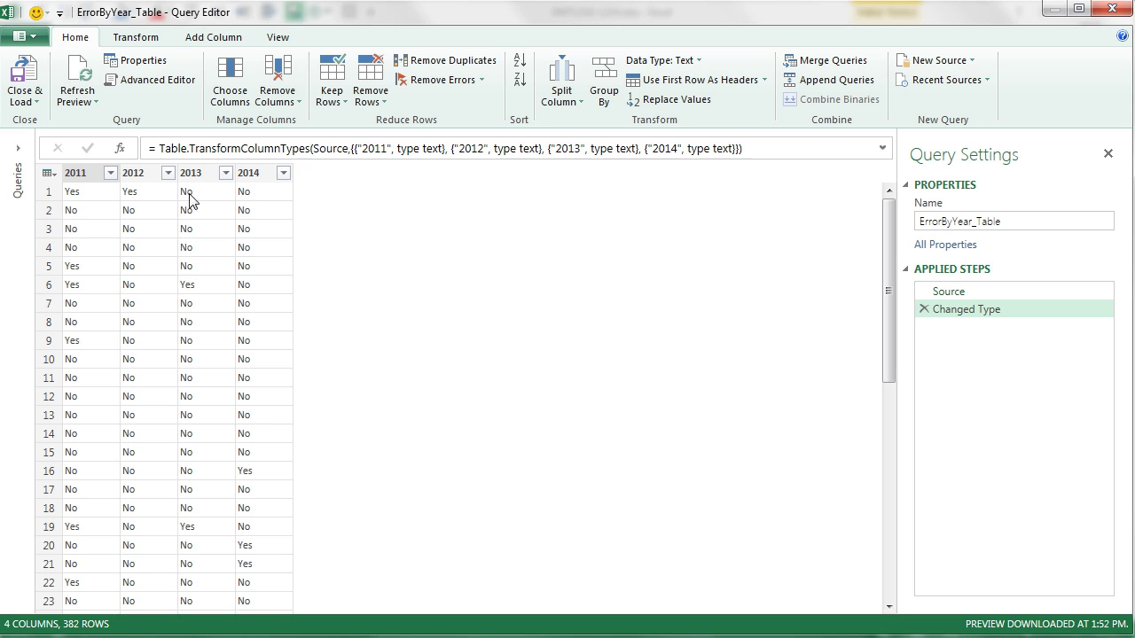
# Unpivot the four columns 2011 through 2014 in the query
pyautogui.click(74, 176)
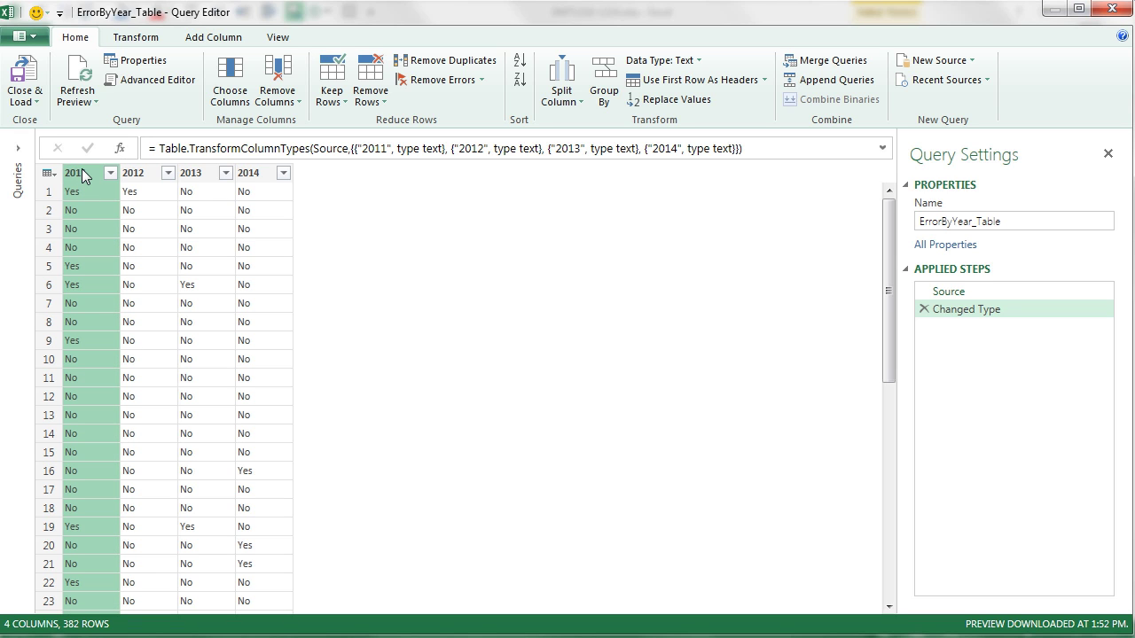
pyautogui.press('shift')
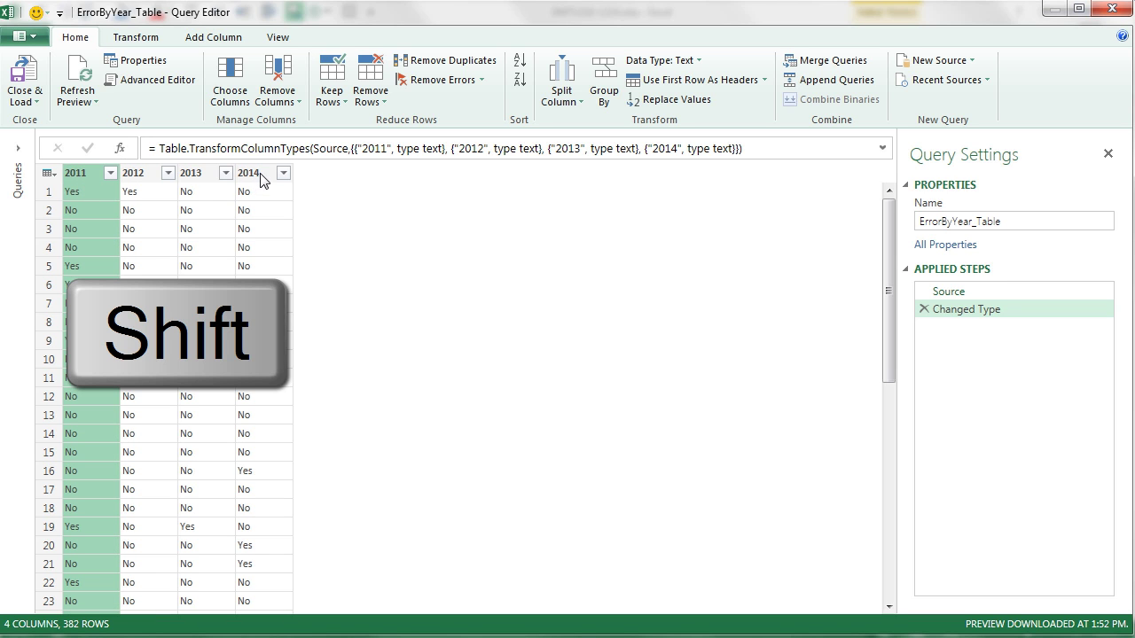
pyautogui.keyDown('shift'); pyautogui.click(262, 176); pyautogui.keyUp('shift')
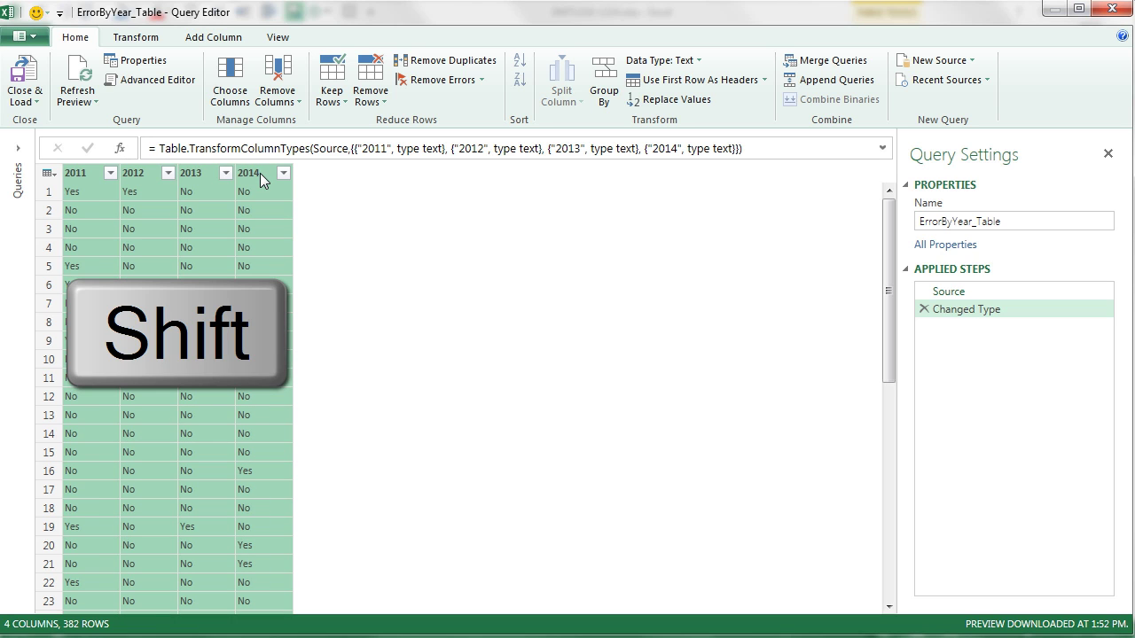
pyautogui.click(136, 37)
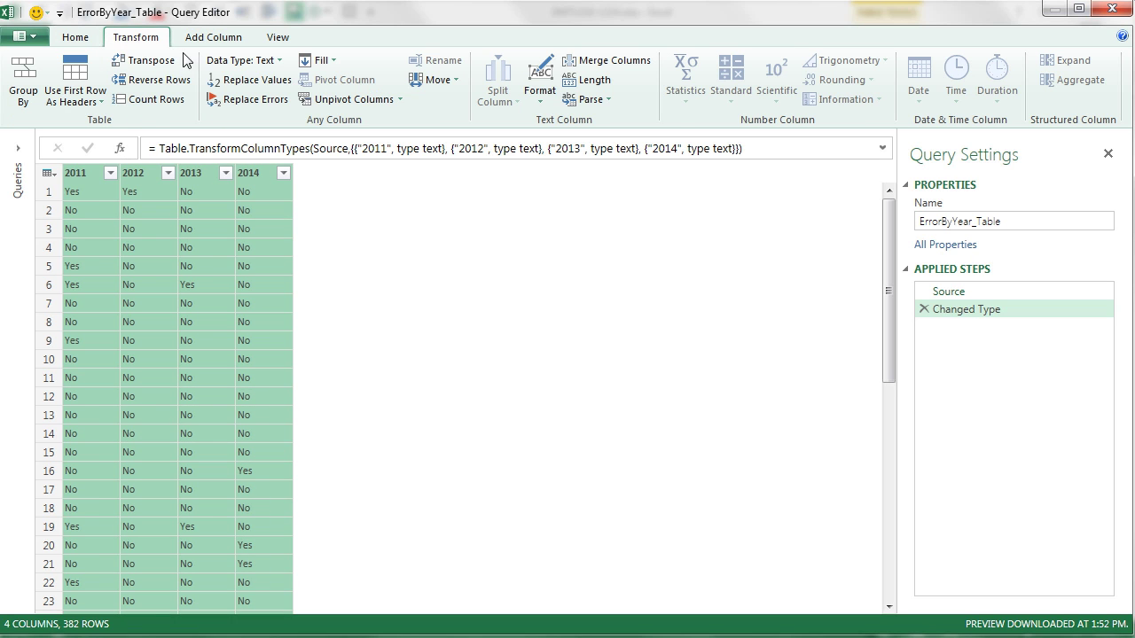
pyautogui.click(336, 103)
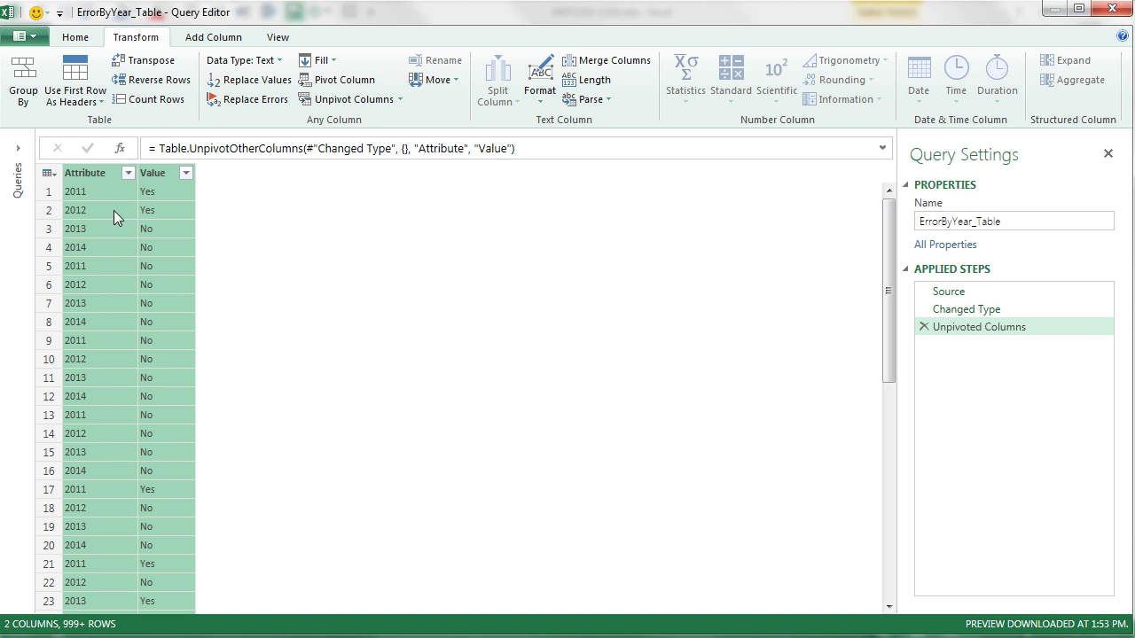
# Rename the query's Attribute column as Year and its Value column as Error
pyautogui.doubleClick(84, 172)
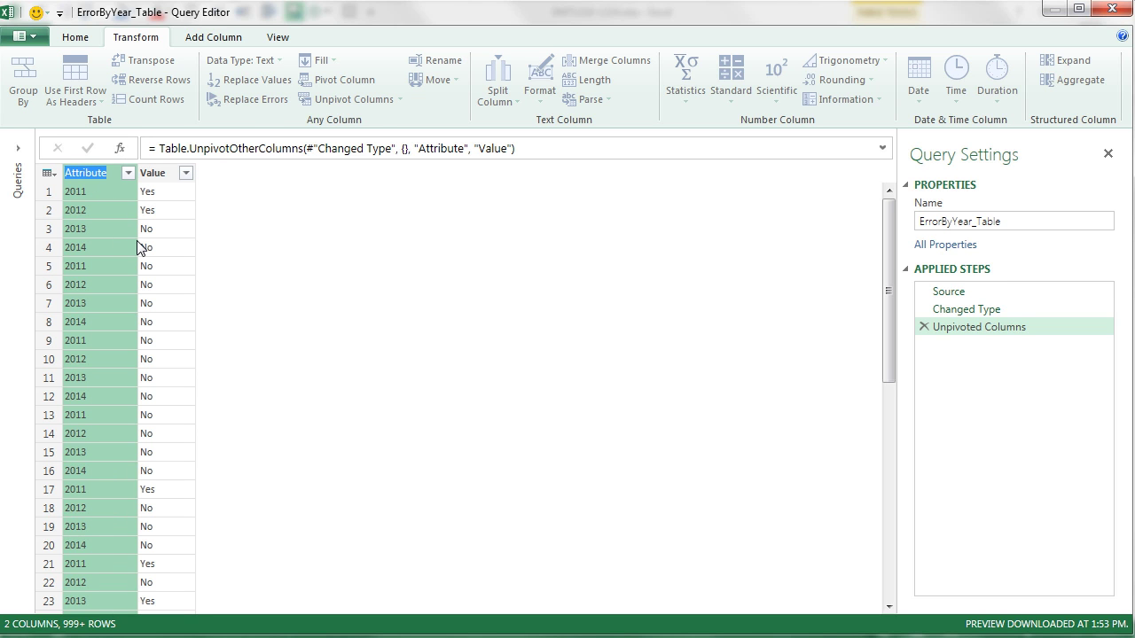
pyautogui.write('Year')
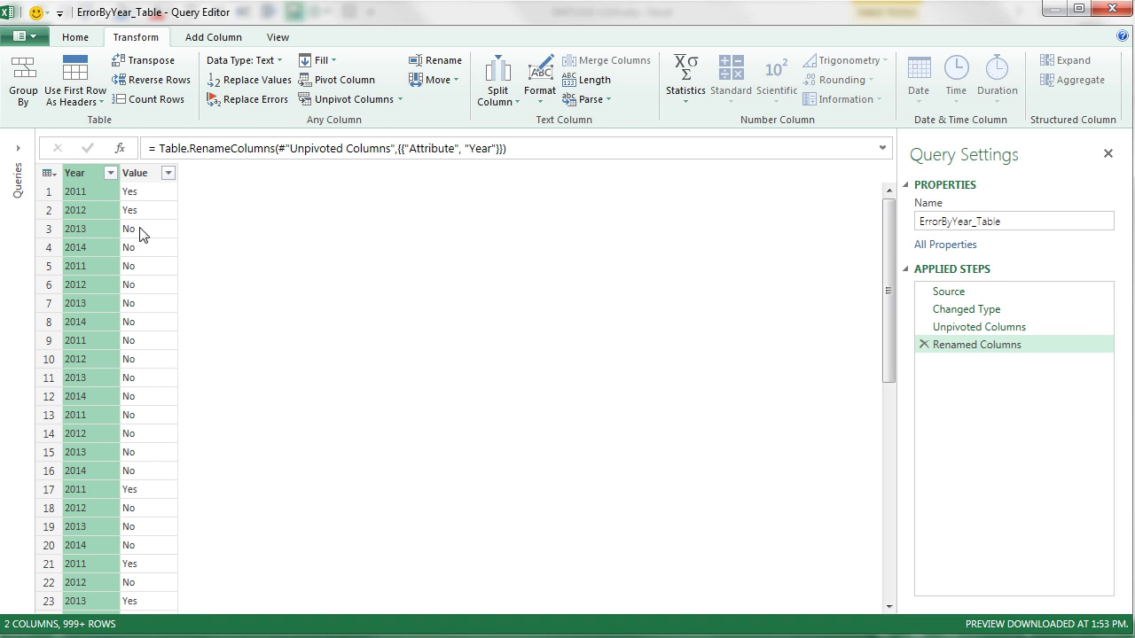
pyautogui.doubleClick(151, 172)
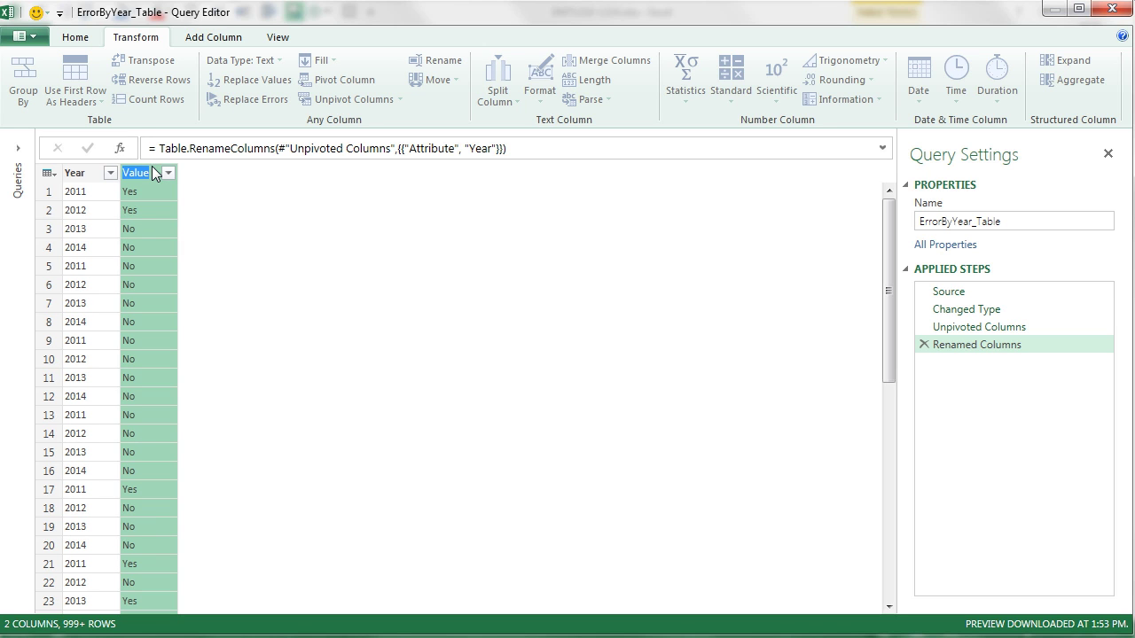
pyautogui.write('Error')
pyautogui.press('Return')
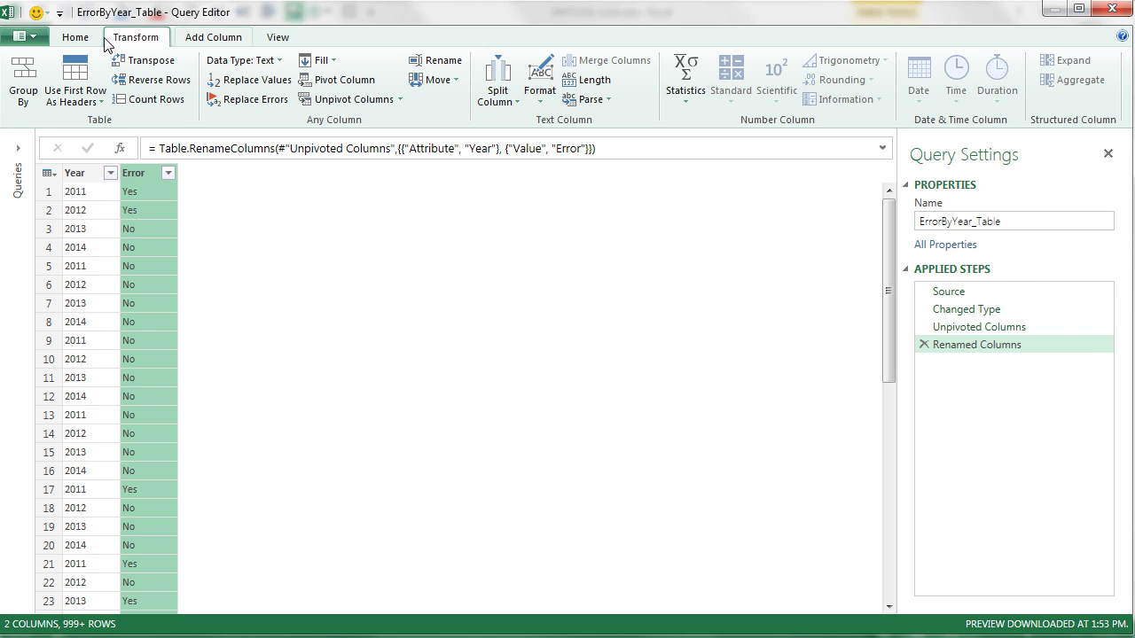
# Close the query and load its result as a table on the existing worksheet, starting at cell J8
pyautogui.click(75, 37)
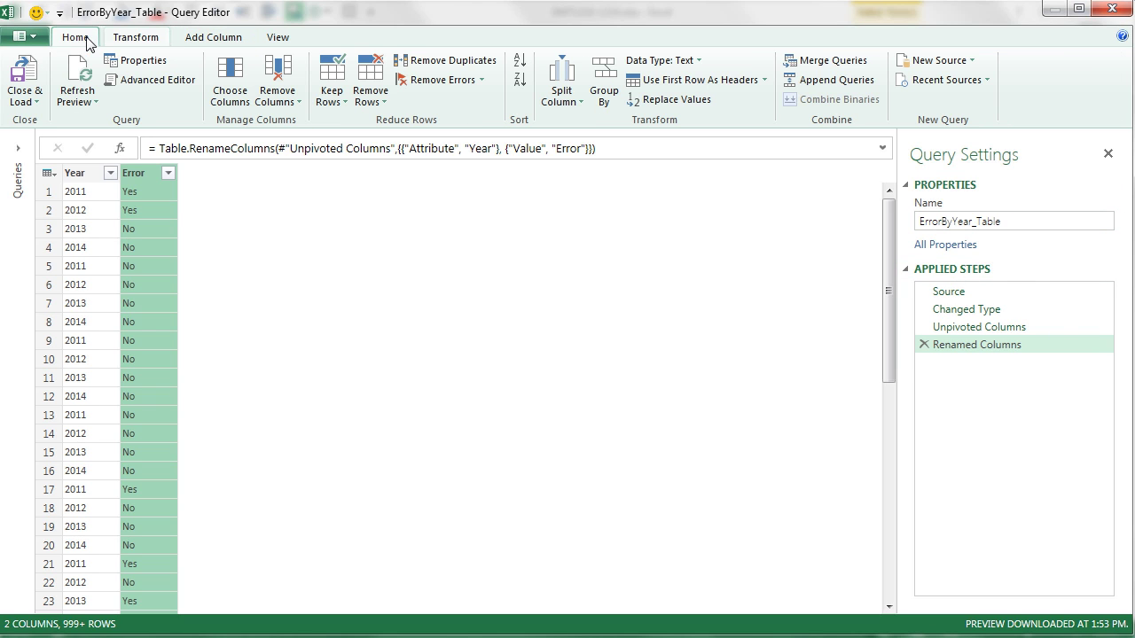
pyautogui.click(35, 102)
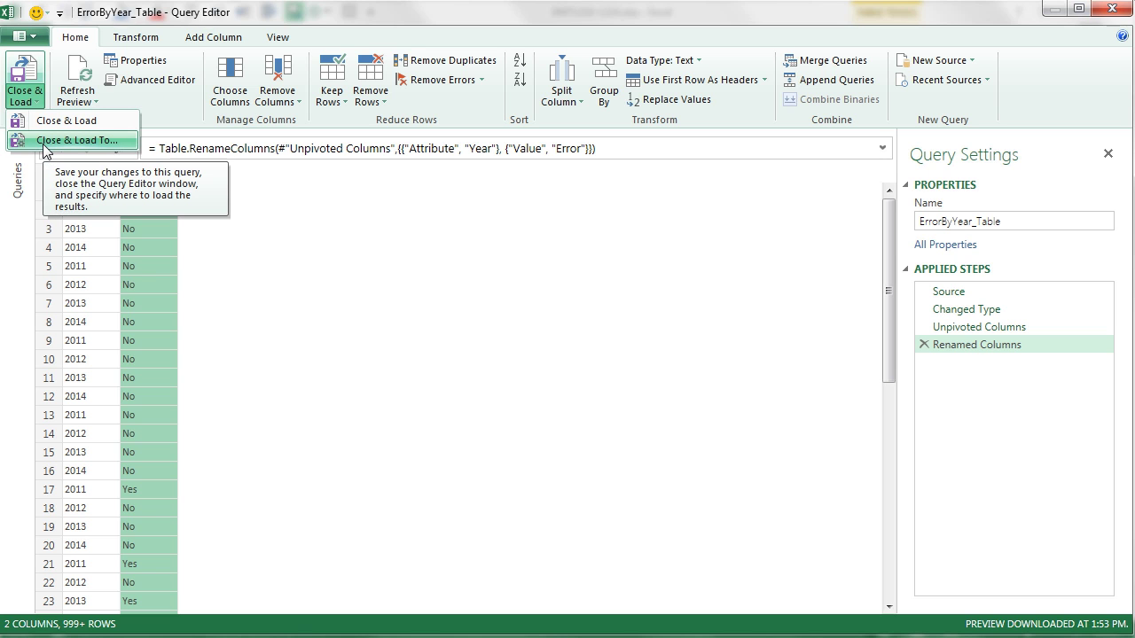
pyautogui.click(44, 142)
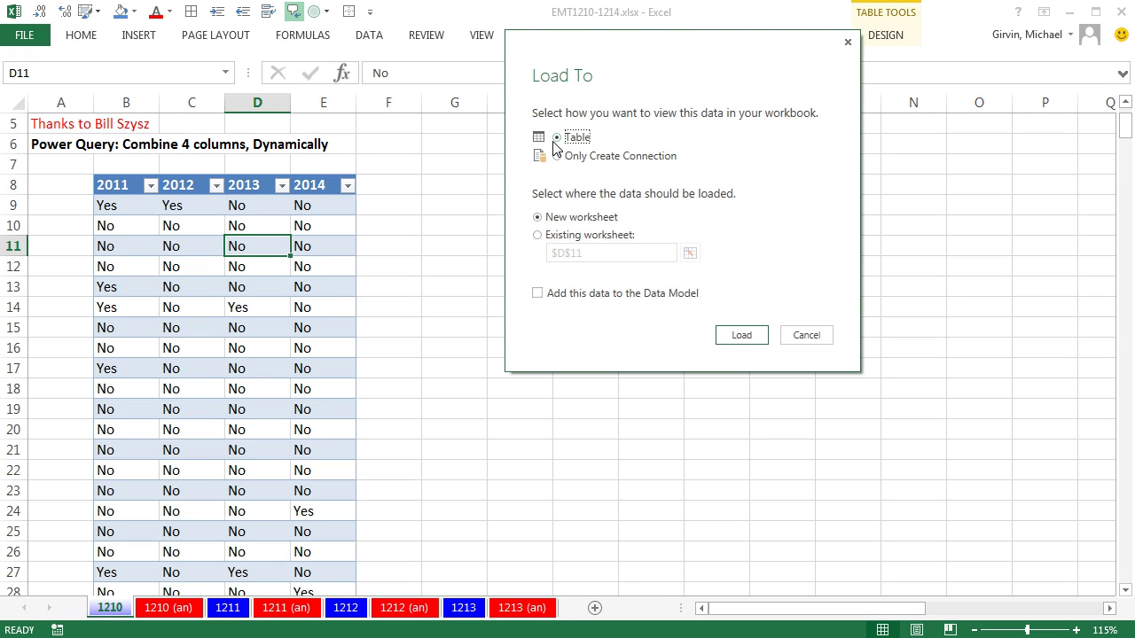
pyautogui.click(537, 236)
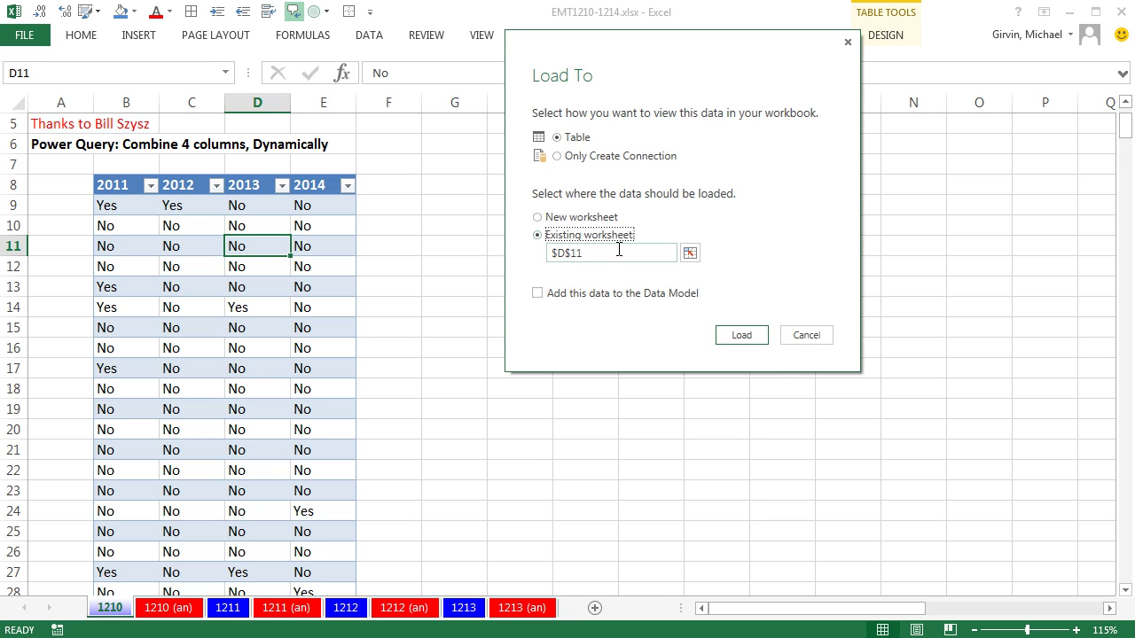
pyautogui.click(690, 255)
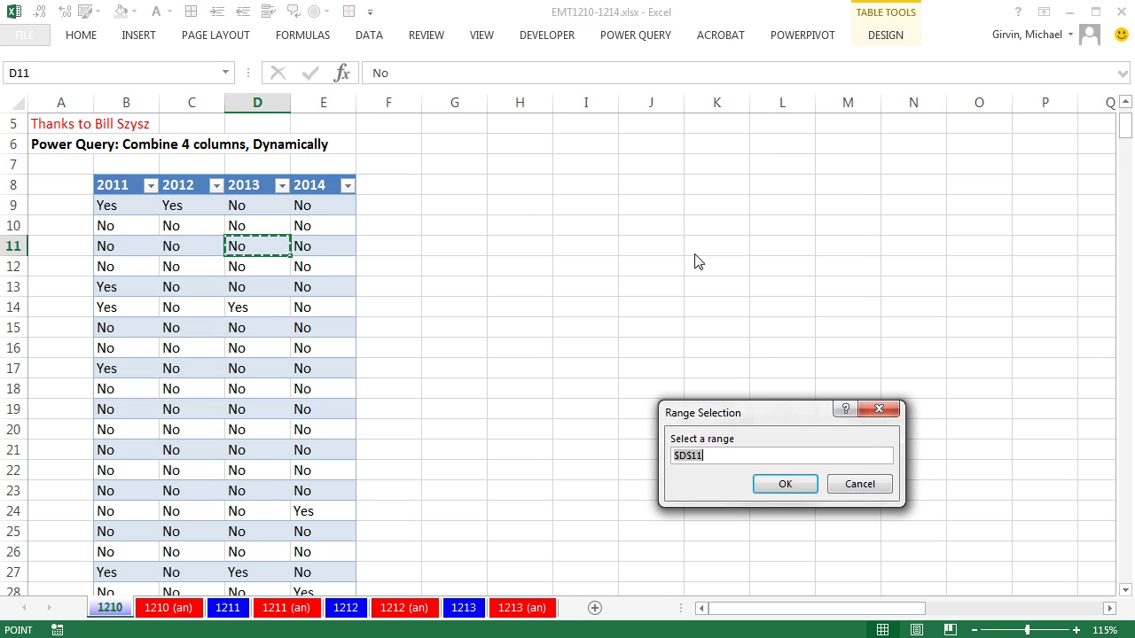
pyautogui.moveTo(754, 429); pyautogui.dragTo(747, 282)
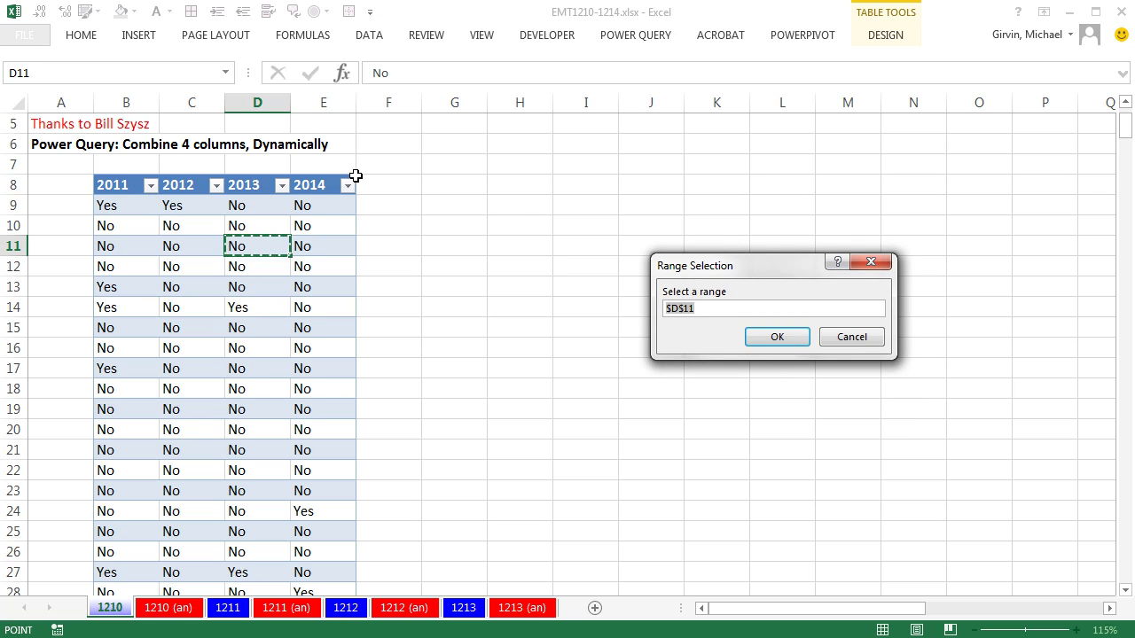
pyautogui.click(661, 185)
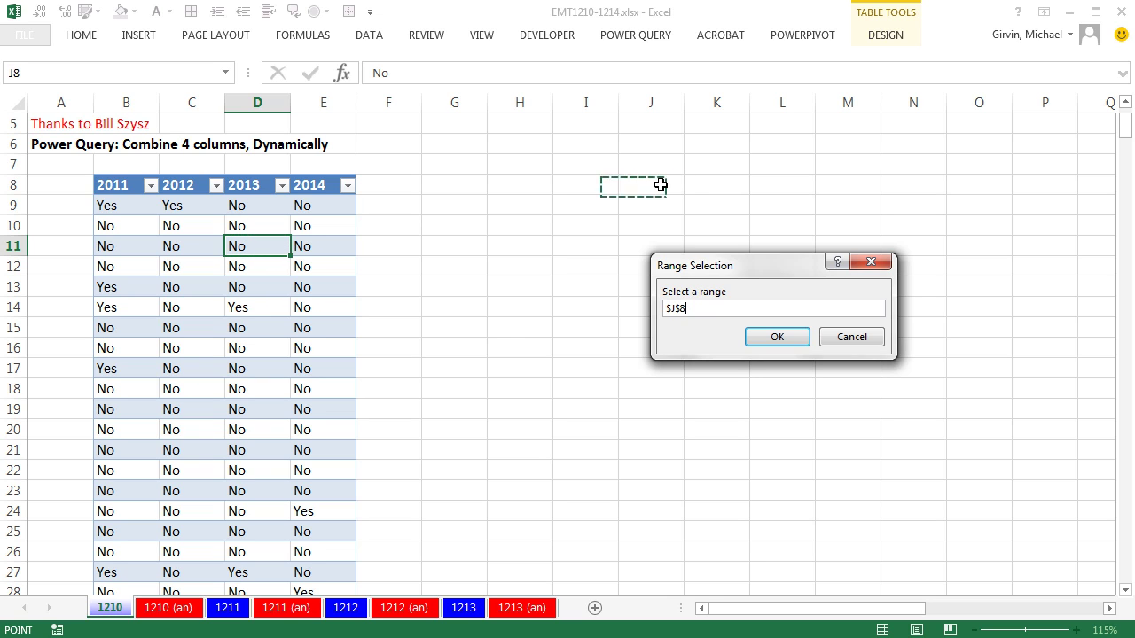
pyautogui.click(778, 338)
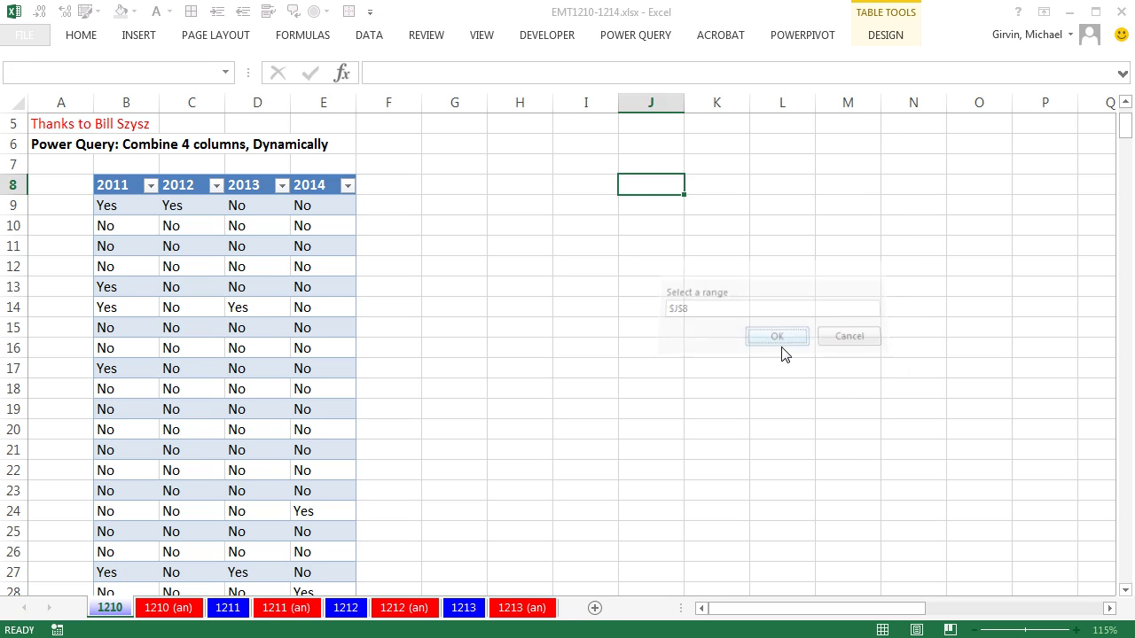
pyautogui.click(750, 336)
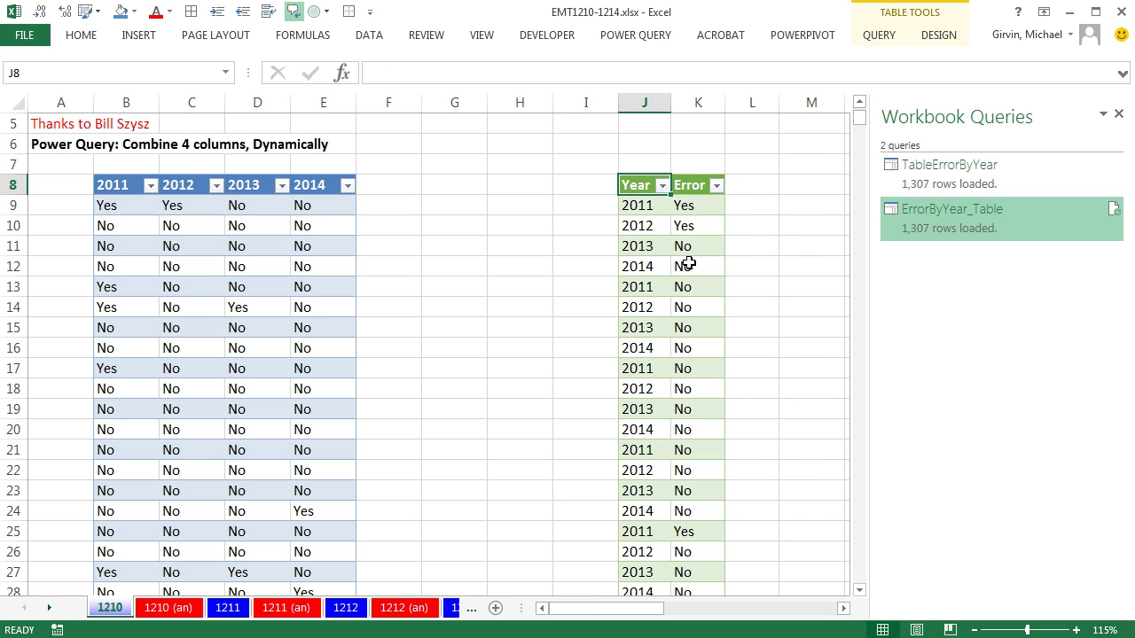
# Examine the loaded Year and Error table down to its last row and return to its header
pyautogui.click(640, 248)
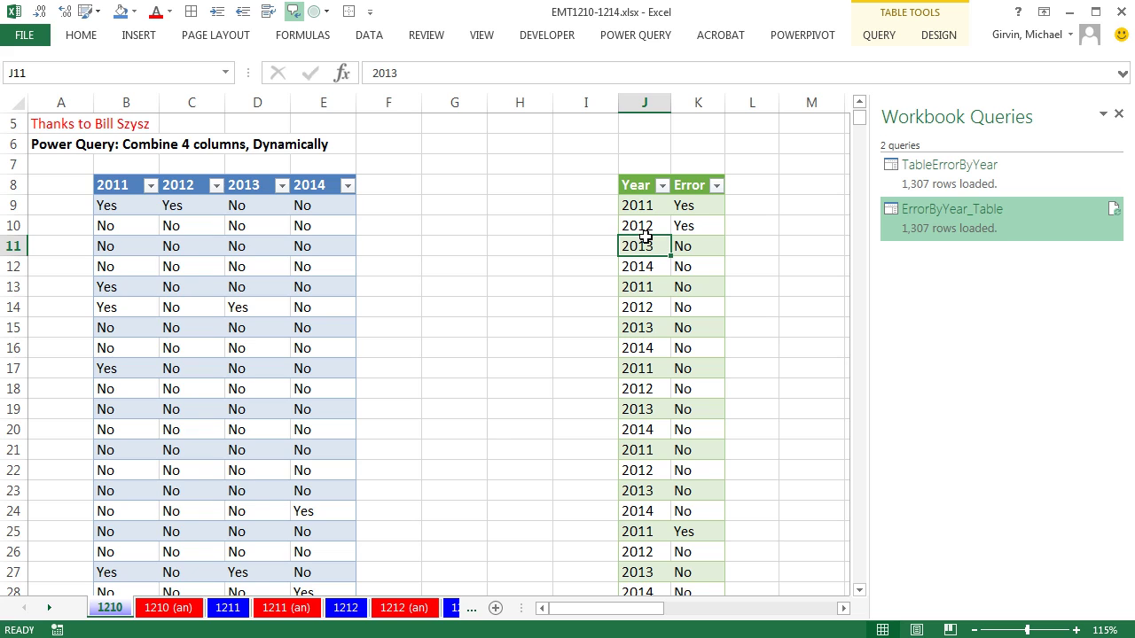
pyautogui.hotkey('ctrl', 'Down')
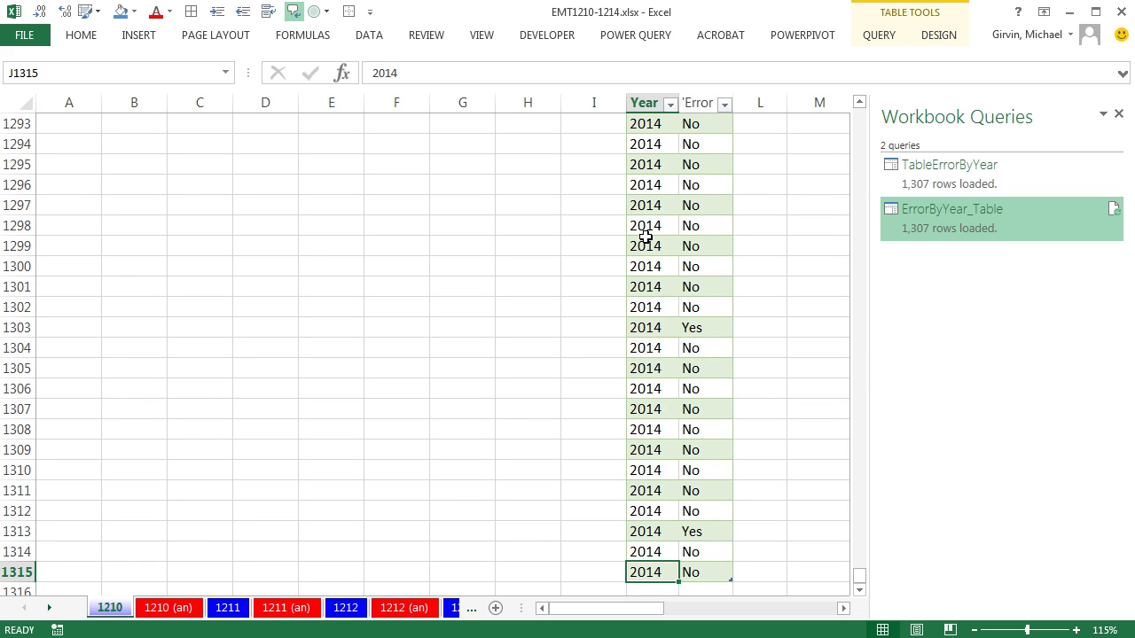
pyautogui.hotkey('ctrl', 'Up')
pyautogui.scroll(3, 647, 222)
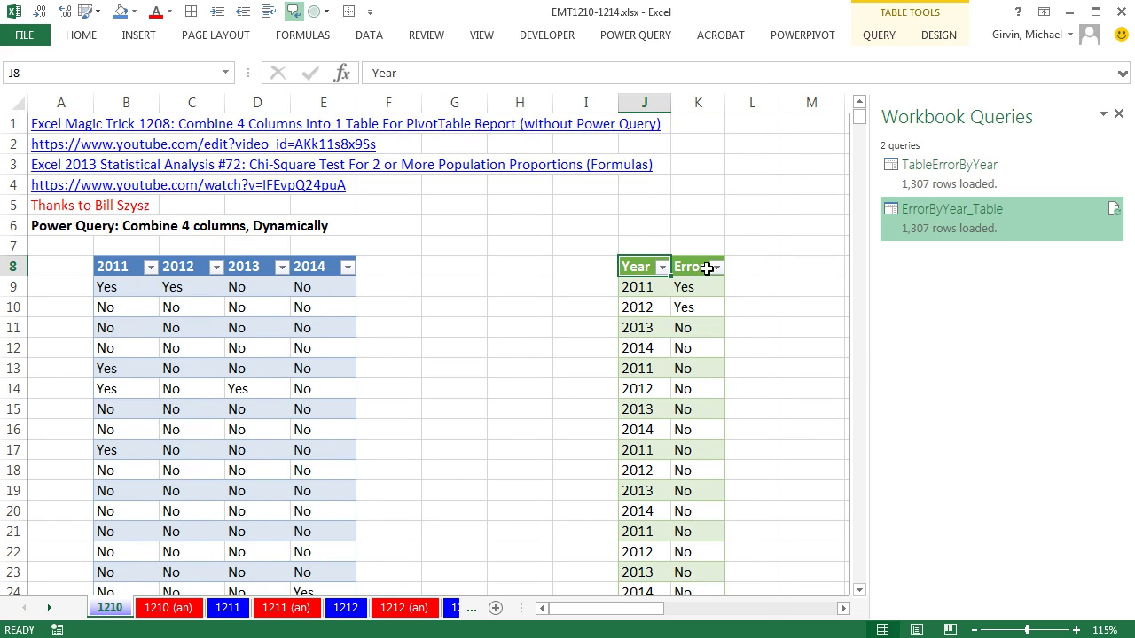
# Create a PivotTable from the Year and Error table on the existing worksheet at cell M8
pyautogui.click(844, 608)
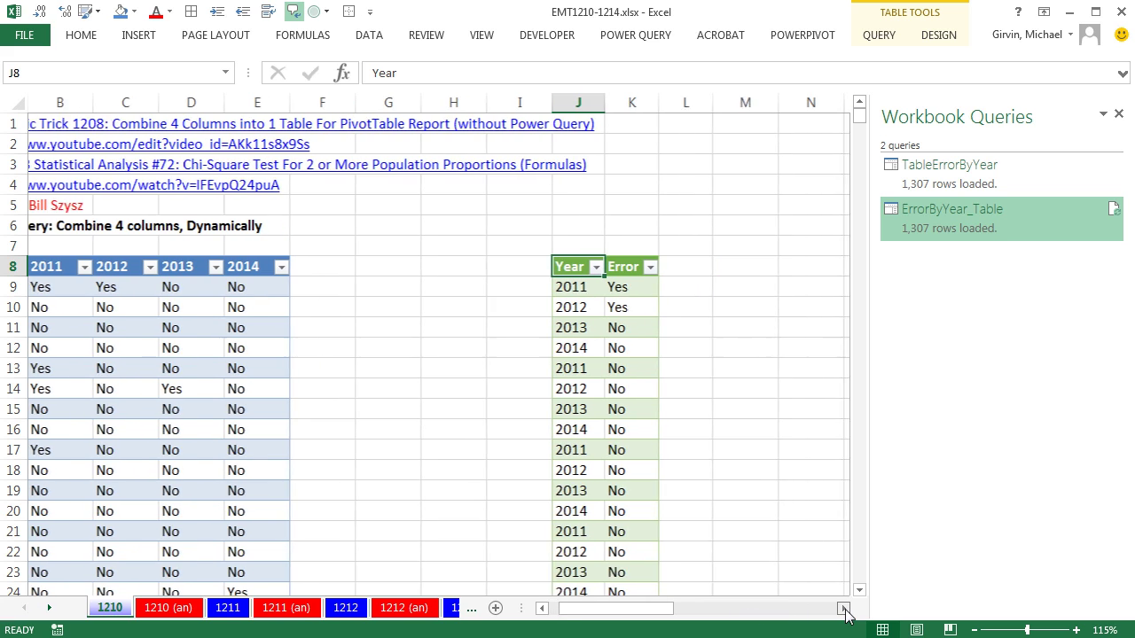
pyautogui.click(844, 608)
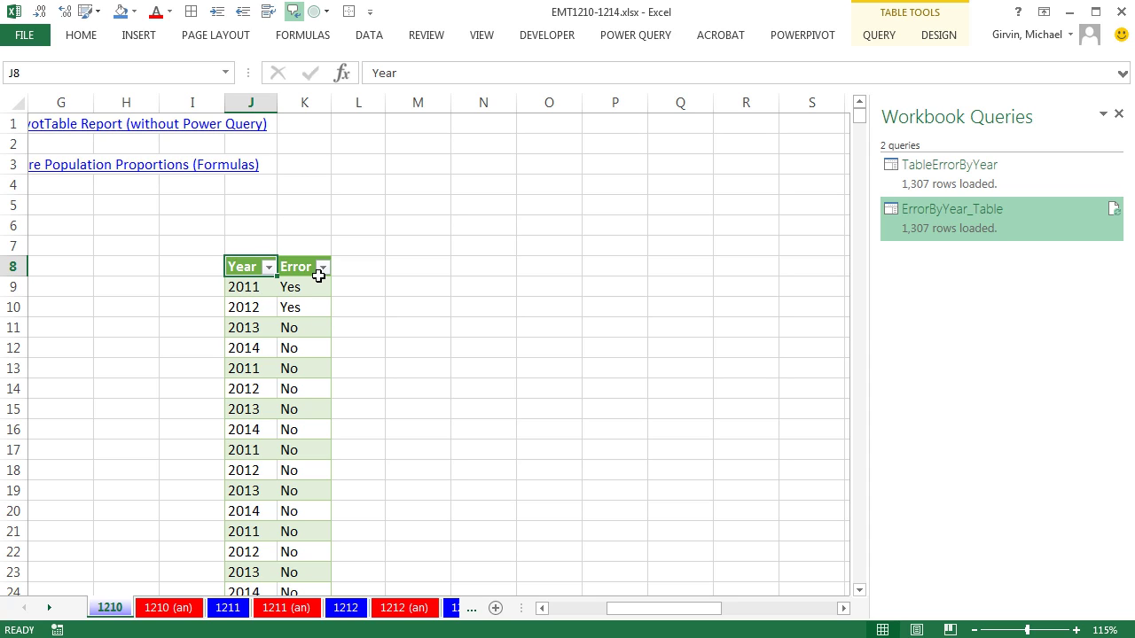
pyautogui.click(308, 302)
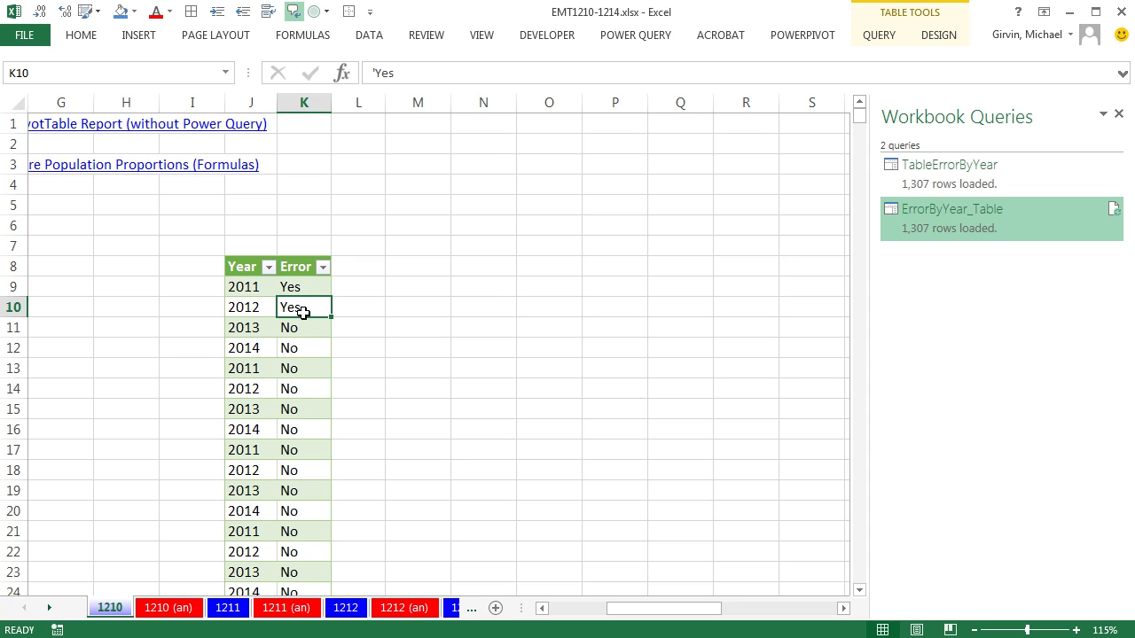
pyautogui.click(139, 36)
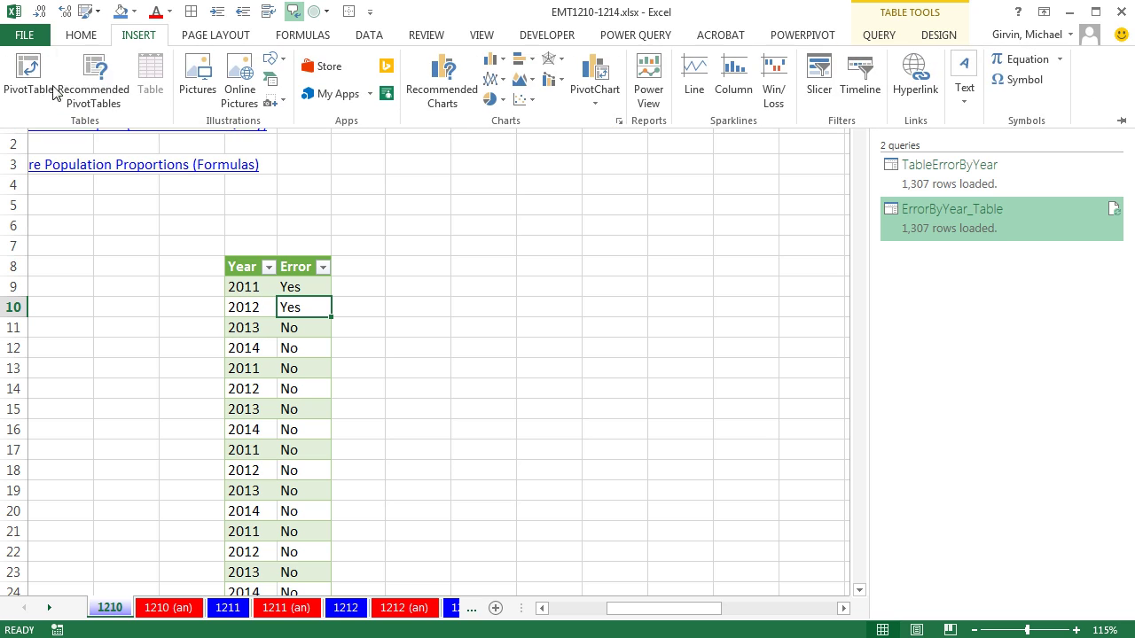
pyautogui.click(449, 317)
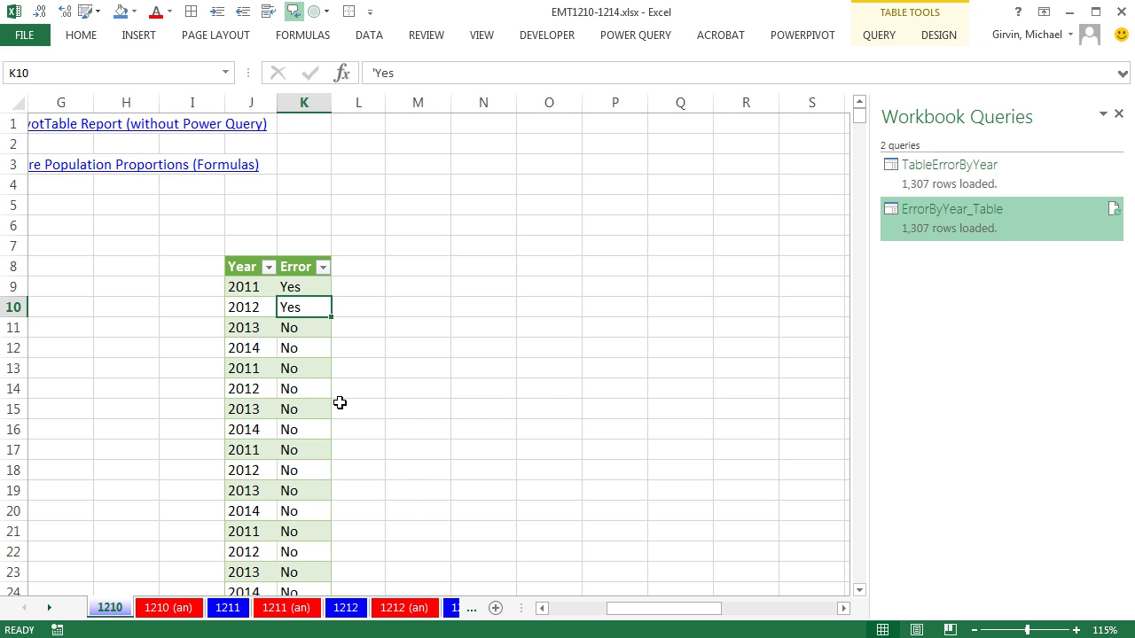
pyautogui.press('alt')
pyautogui.press('n')
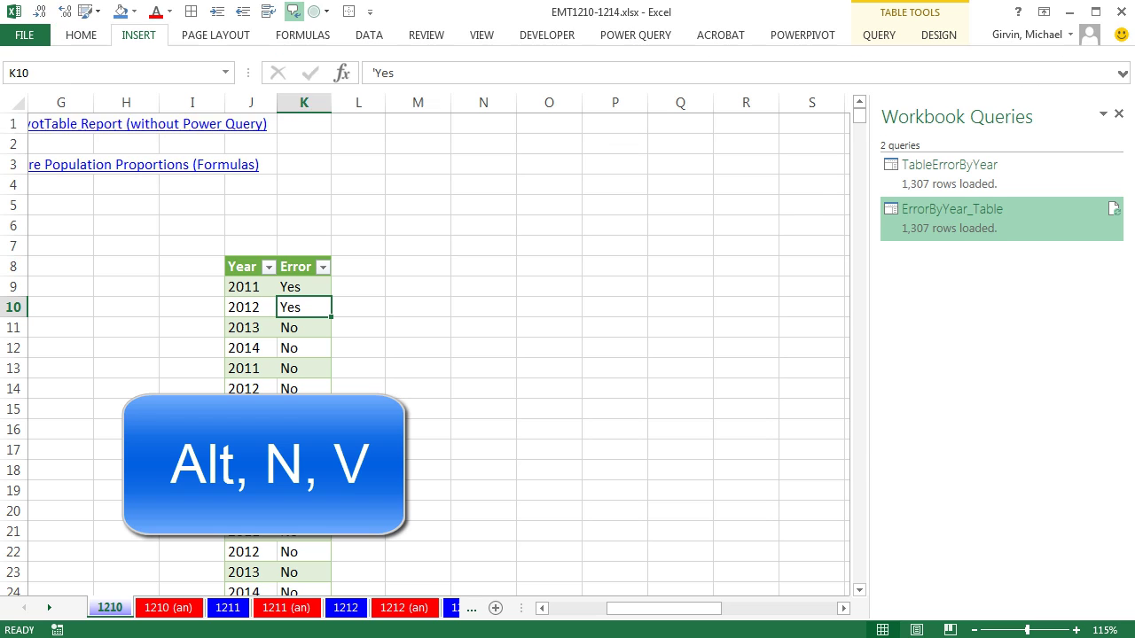
pyautogui.press('v')
pyautogui.click(622, 348)
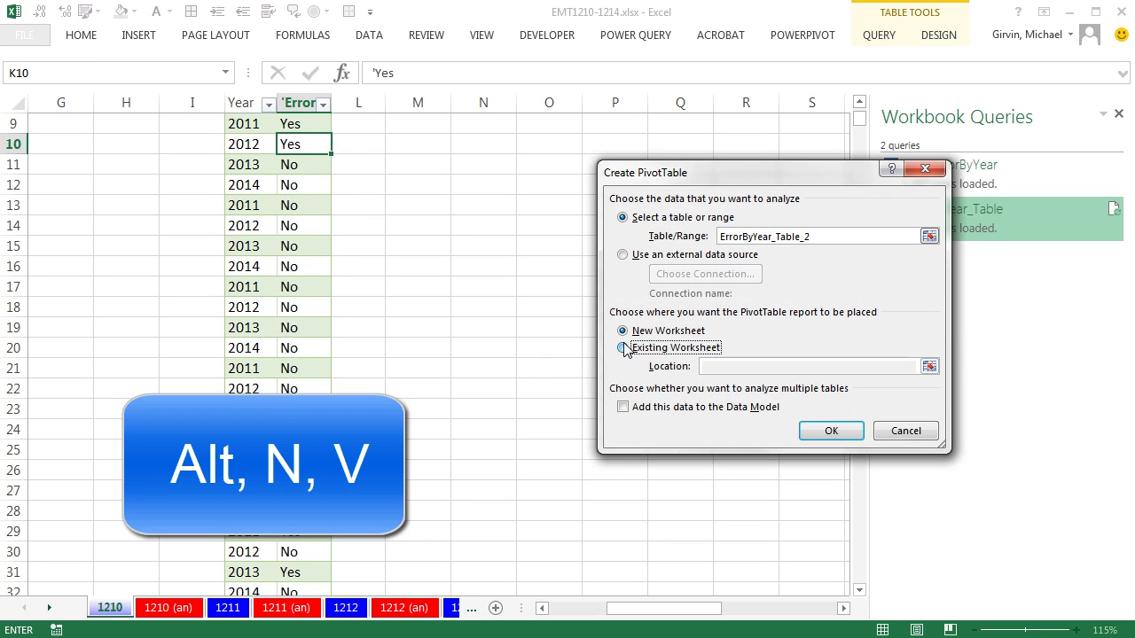
pyautogui.click(746, 367)
pyautogui.scroll(3, 648, 329)
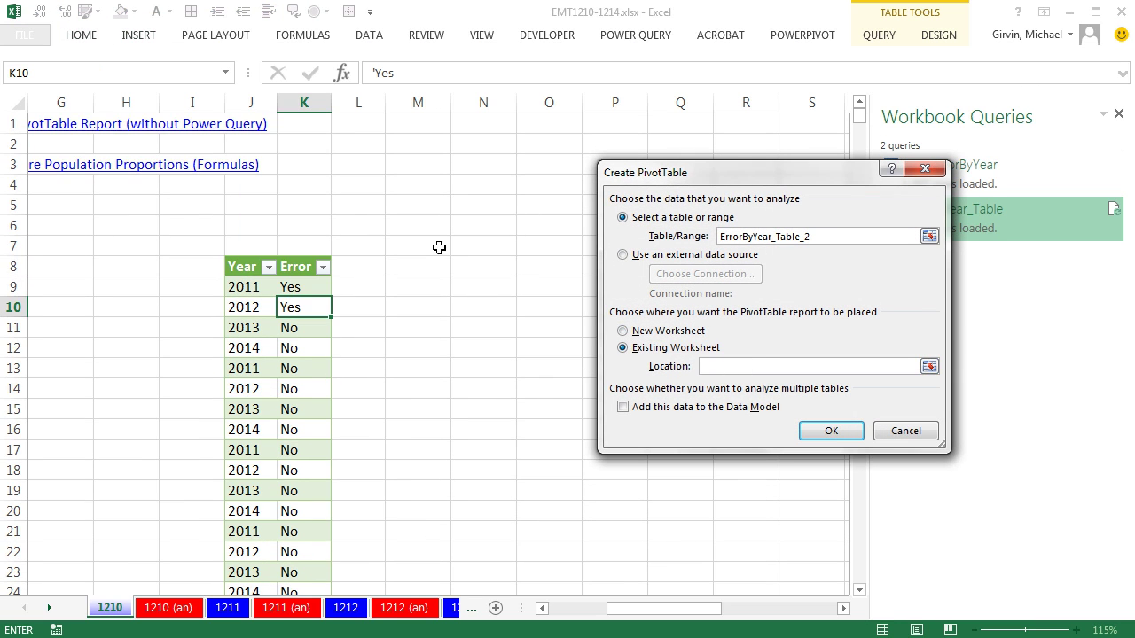
pyautogui.click(418, 266)
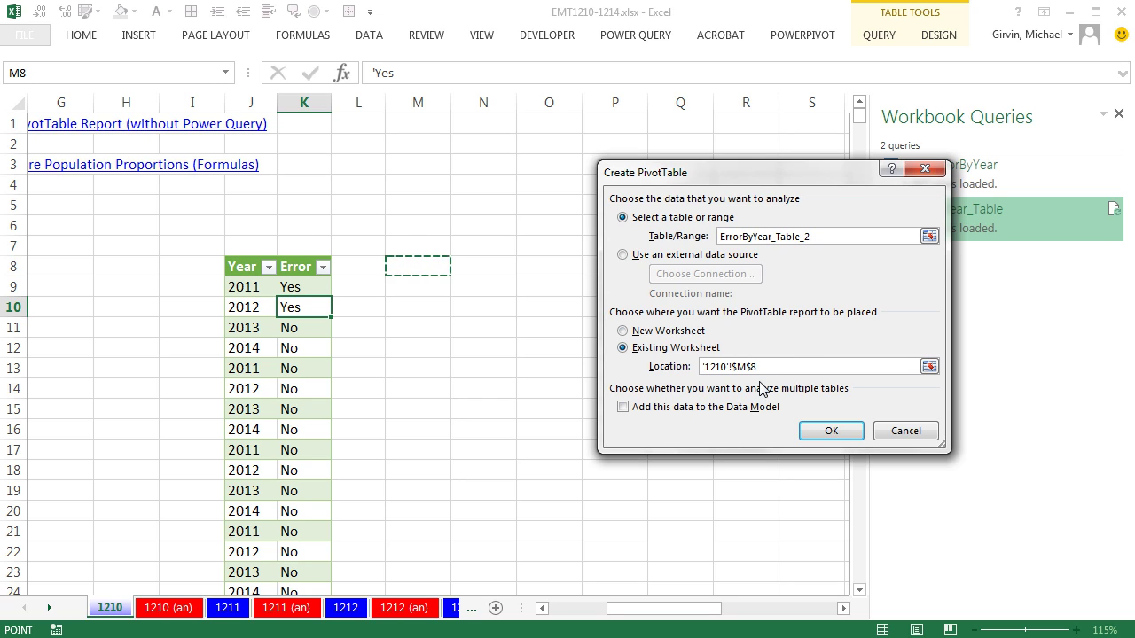
pyautogui.click(824, 433)
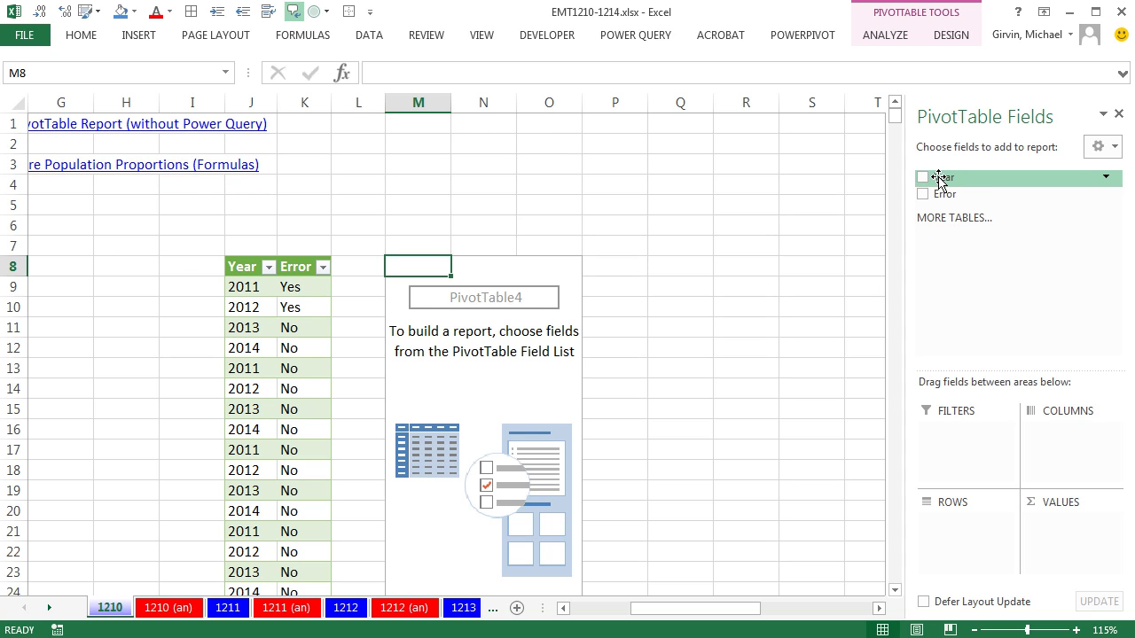
# Place Year in the PivotTable's columns and Error in both its rows and its values
pyautogui.moveTo(939, 178); pyautogui.dragTo(1053, 438)
pyautogui.moveTo(942, 196); pyautogui.dragTo(958, 532)
pyautogui.moveTo(945, 194); pyautogui.dragTo(1078, 548)
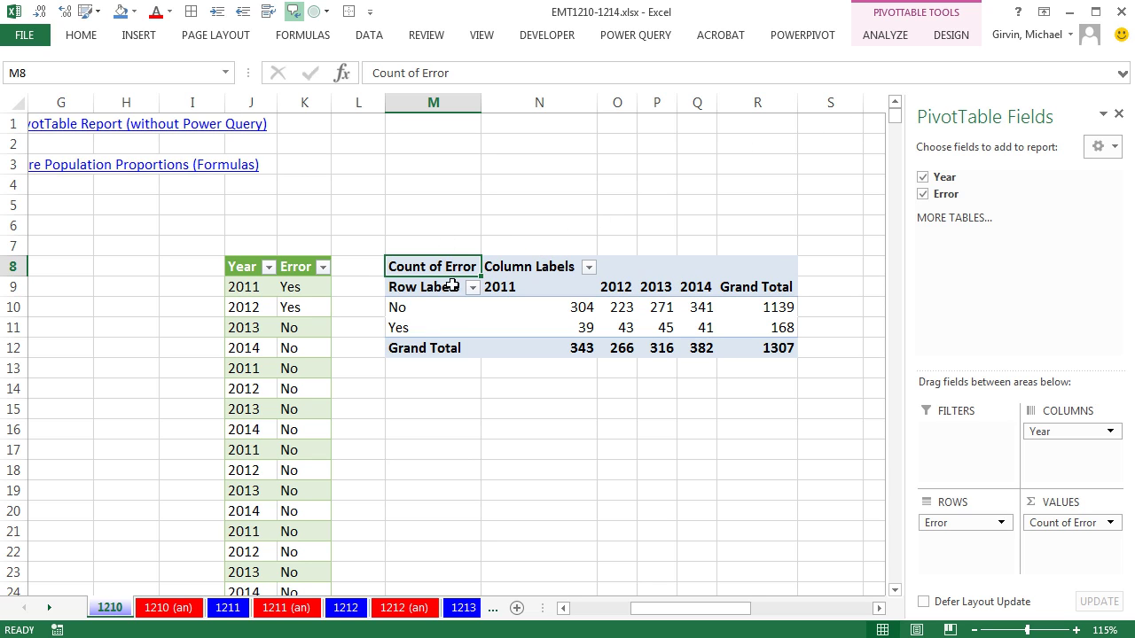
# Show the PivotTable's report layout in tabular form
pyautogui.click(965, 38)
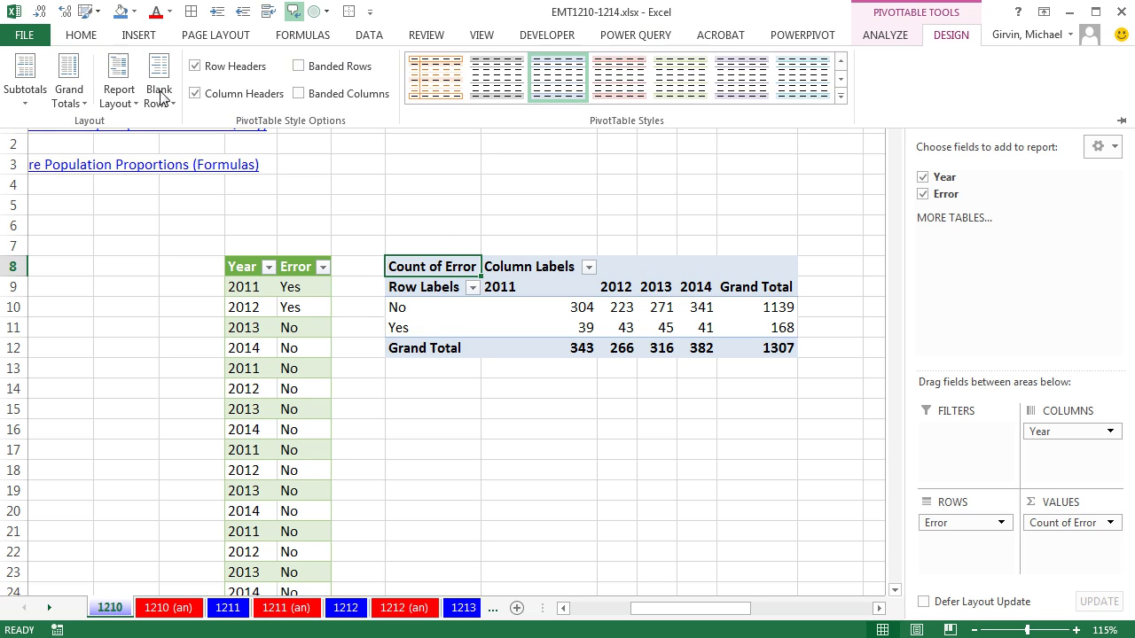
pyautogui.click(116, 97)
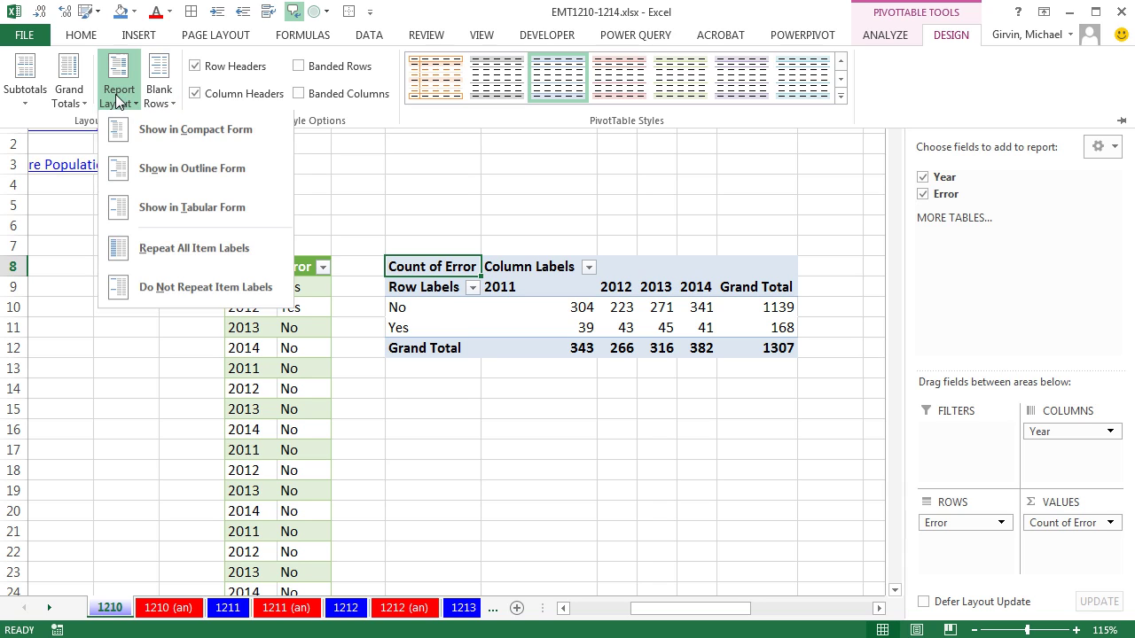
pyautogui.click(173, 211)
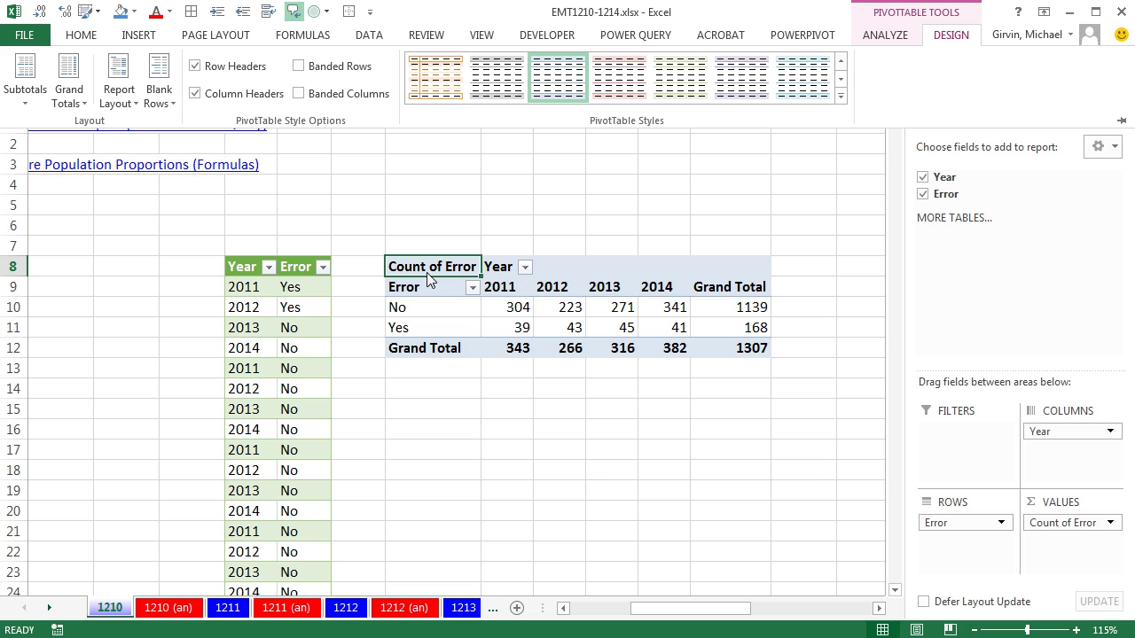
# Copy the whole PivotTable and paste the duplicate below it at cell M14
pyautogui.hotkey('ctrl', '*')
pyautogui.hotkey('ctrl', 'c')
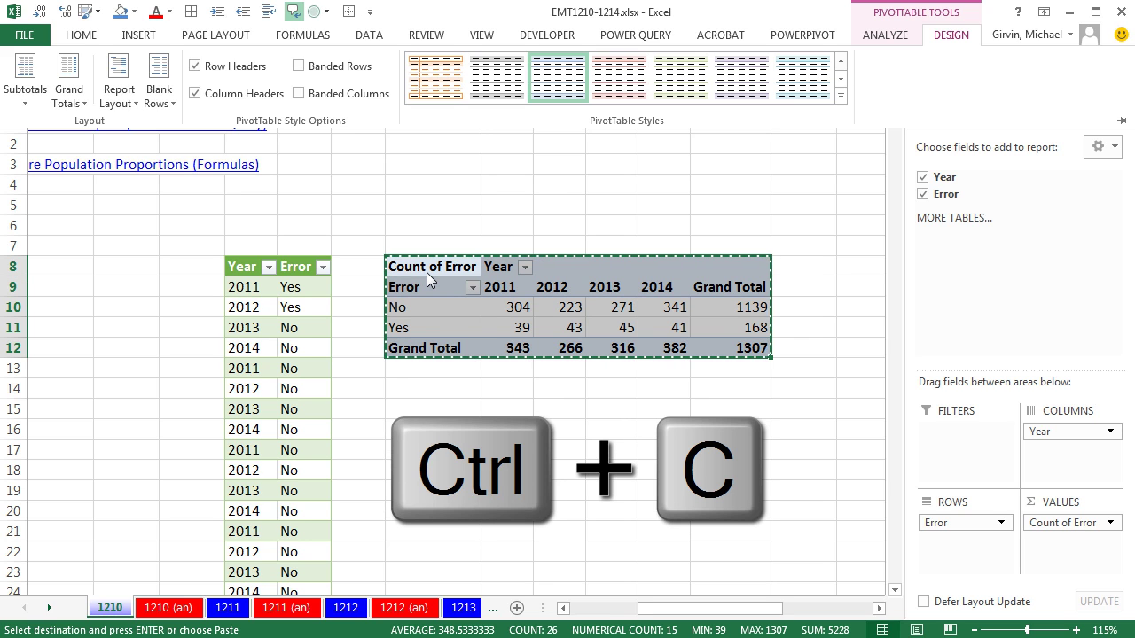
pyautogui.hotkey('ctrl', 'F1')
pyautogui.click(424, 389)
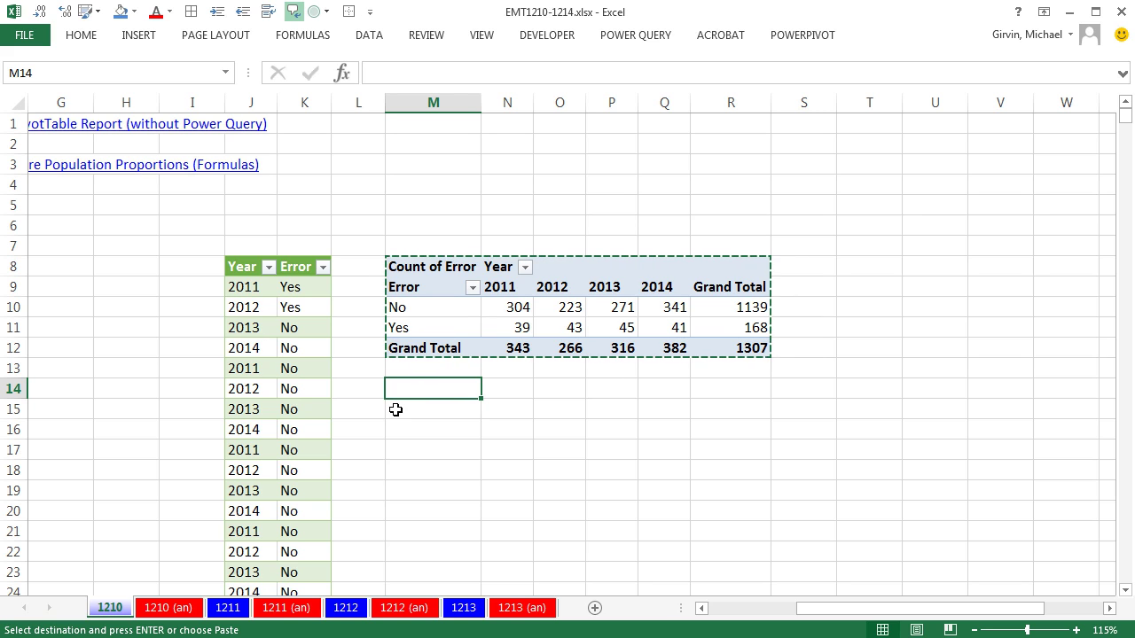
pyautogui.hotkey('ctrl', 'v')
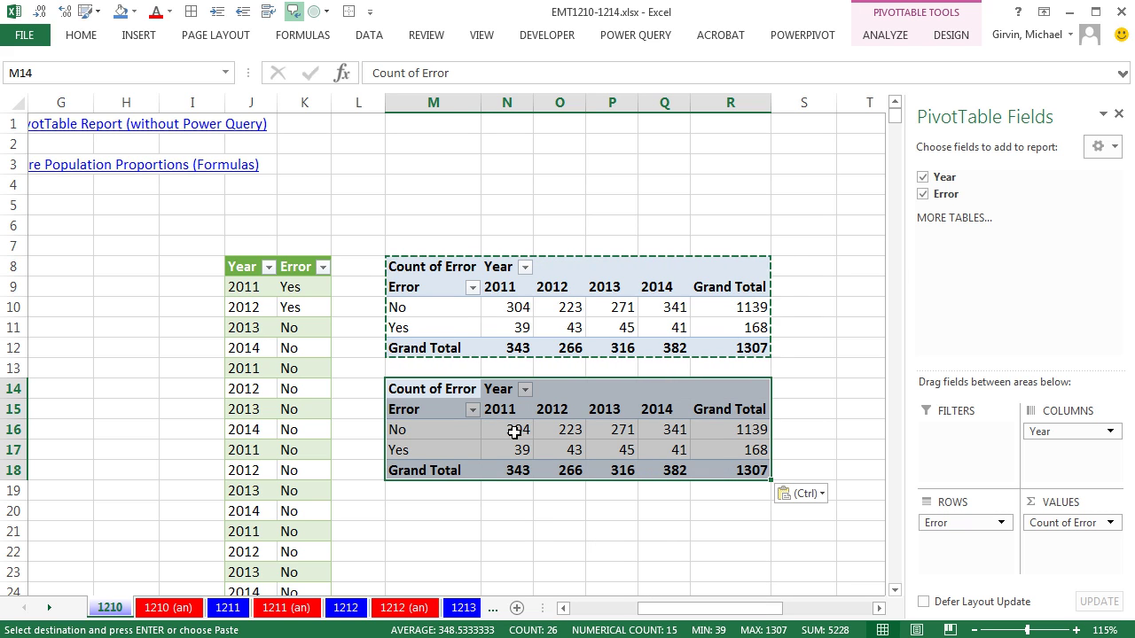
# Show the values of the duplicate PivotTable at M14 as % of Column Total
pyautogui.click(514, 431)
pyautogui.rightClick(515, 435)
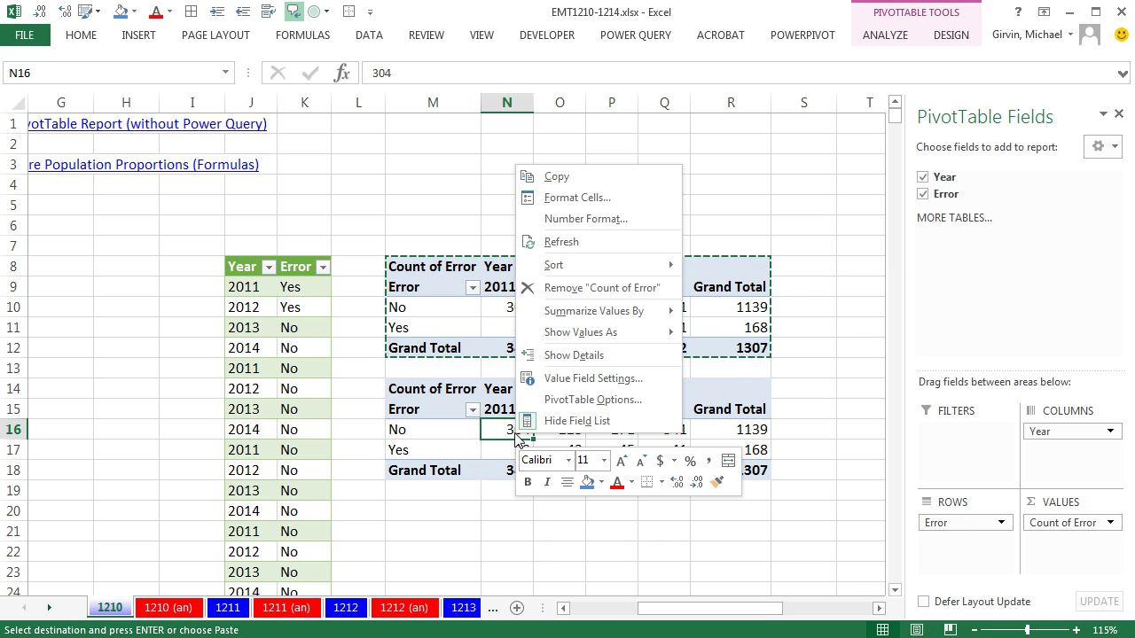
pyautogui.moveTo(578, 333)
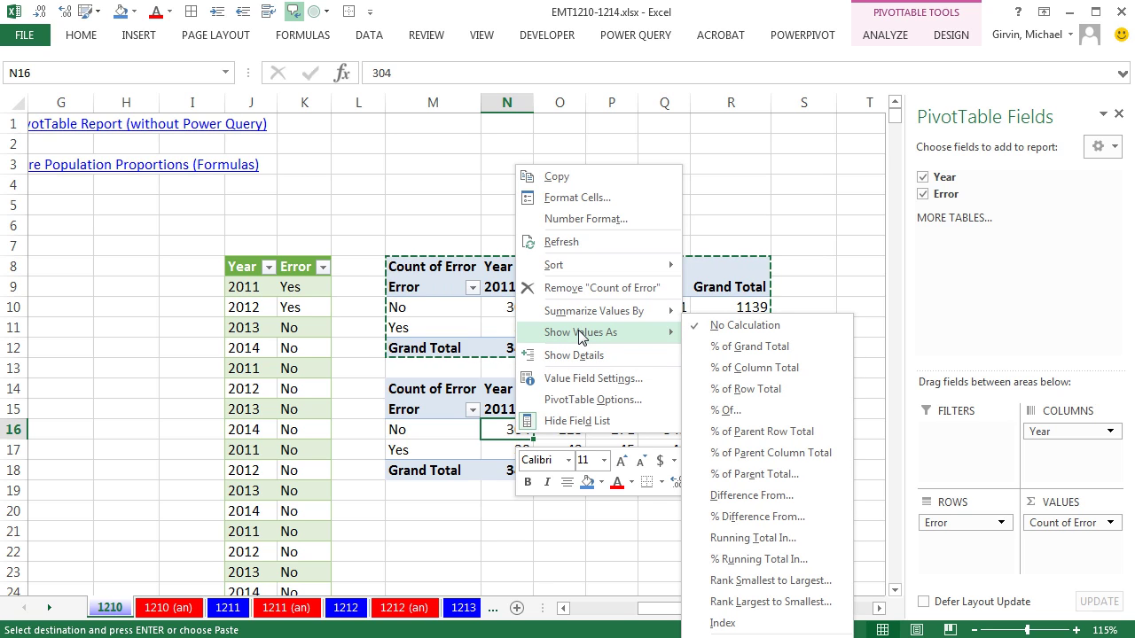
pyautogui.click(764, 380)
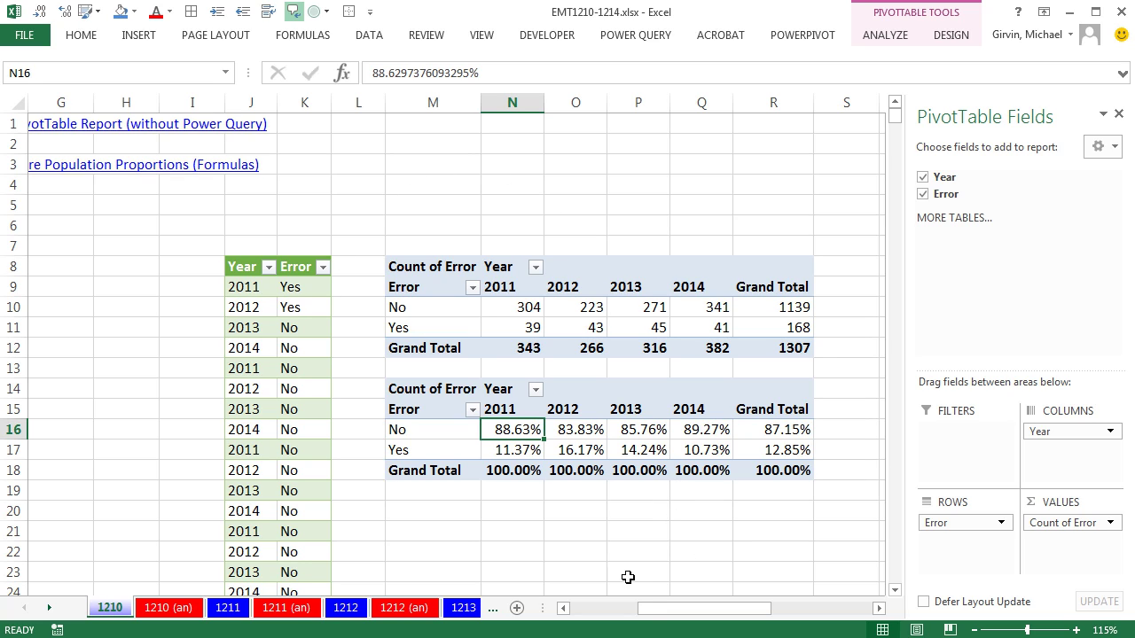
# Copy the new 2011 Yes/No data from cell Y9 down to its last row, Y419, without the header
pyautogui.moveTo(654, 617); pyautogui.dragTo(586, 612)
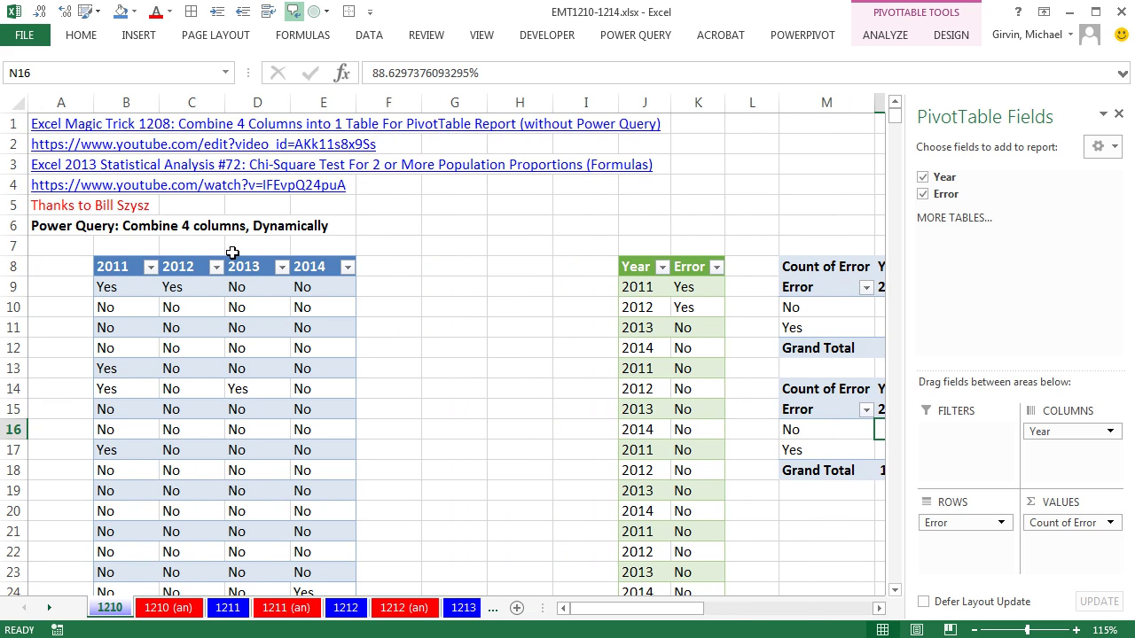
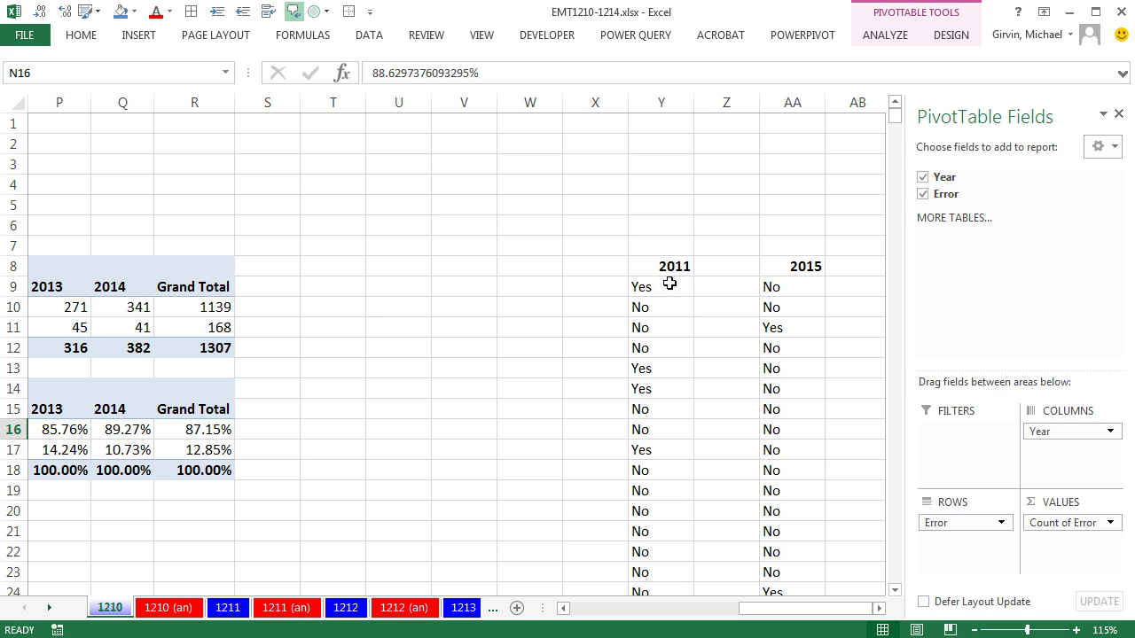
pyautogui.click(666, 289)
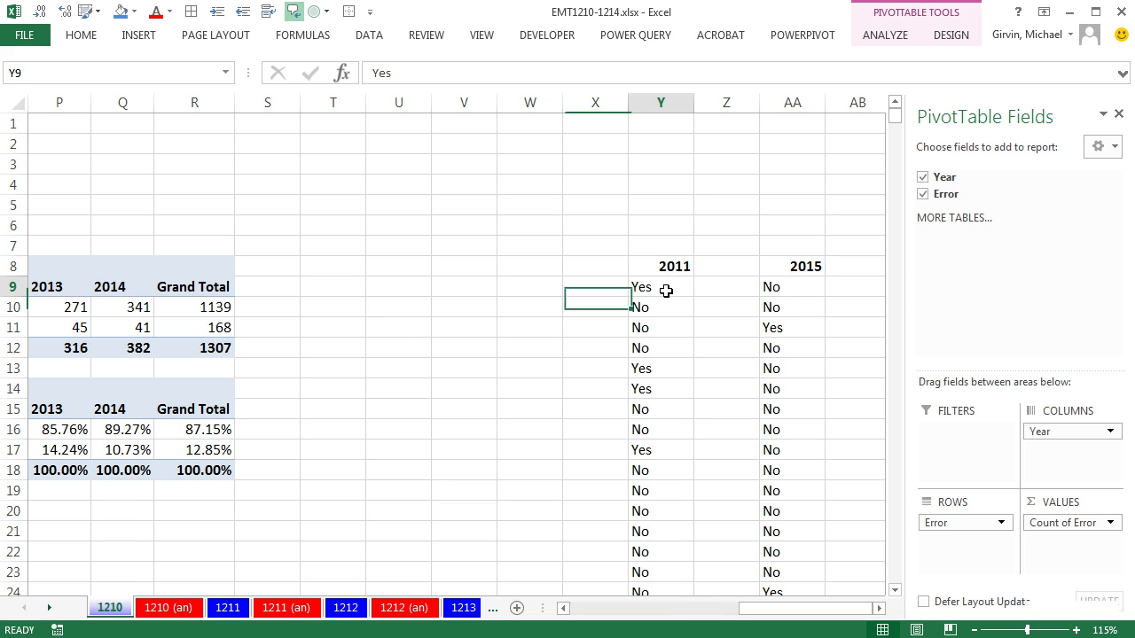
pyautogui.hotkey('ctrl', 'shift', 'Down')
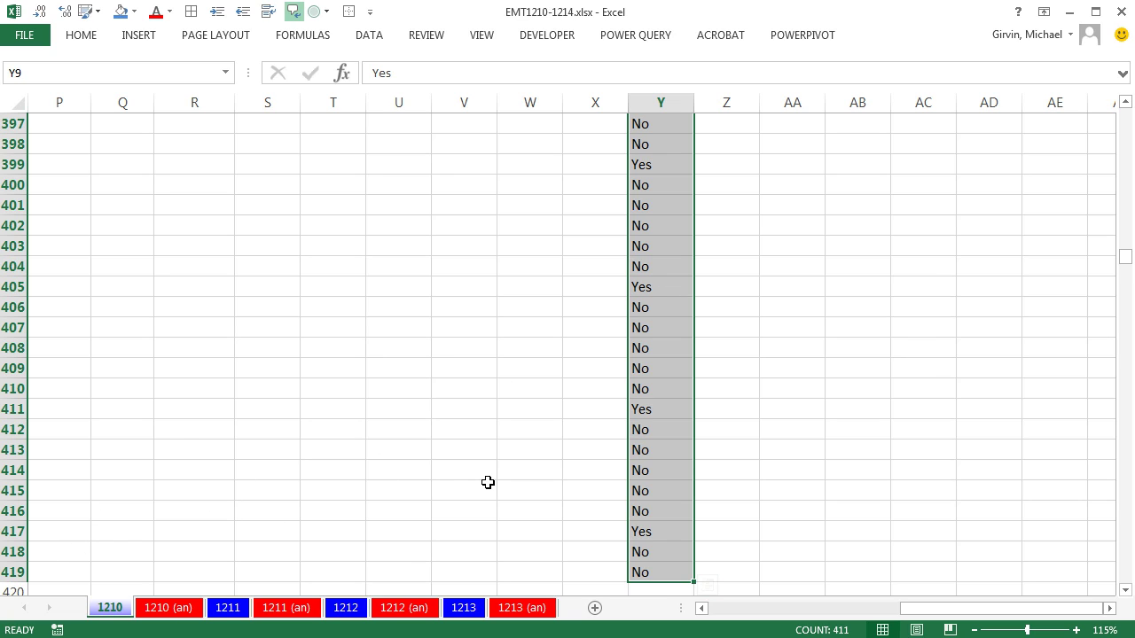
pyautogui.hotkey('ctrl', 'c')
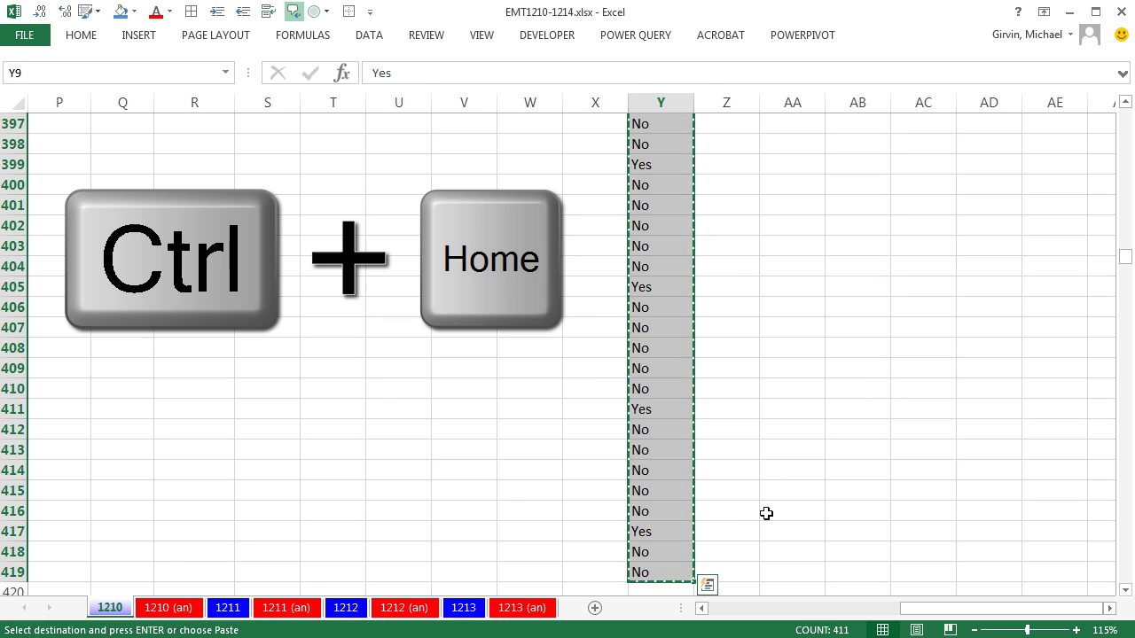
# Examine where the 2011 column's data and the blue source table end
pyautogui.hotkey('ctrl', 'Home')
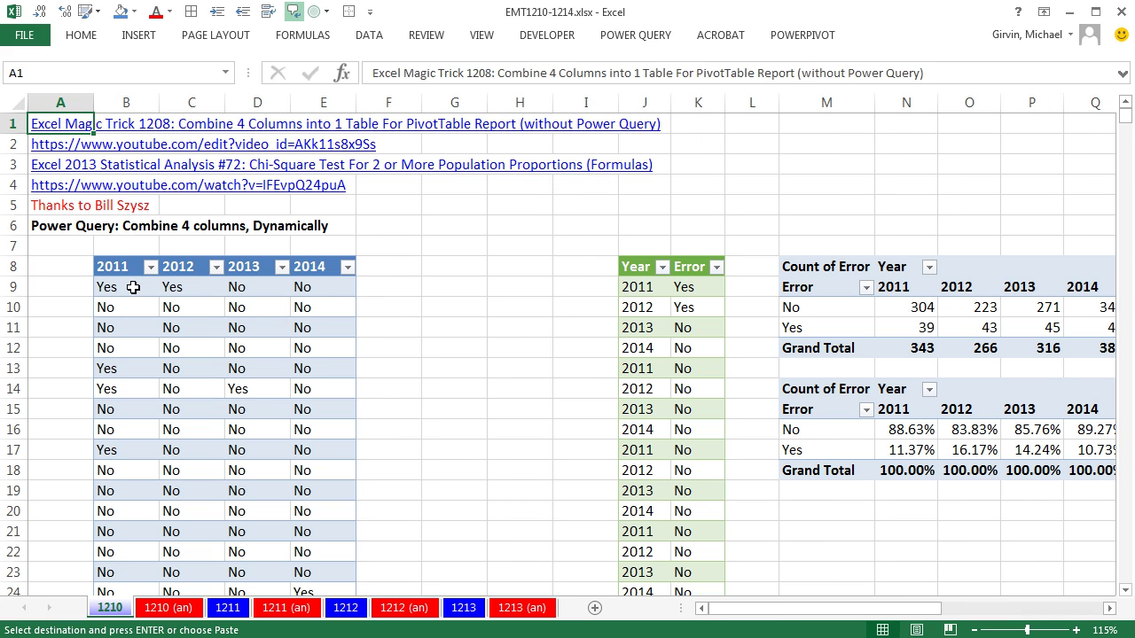
pyautogui.click(125, 287)
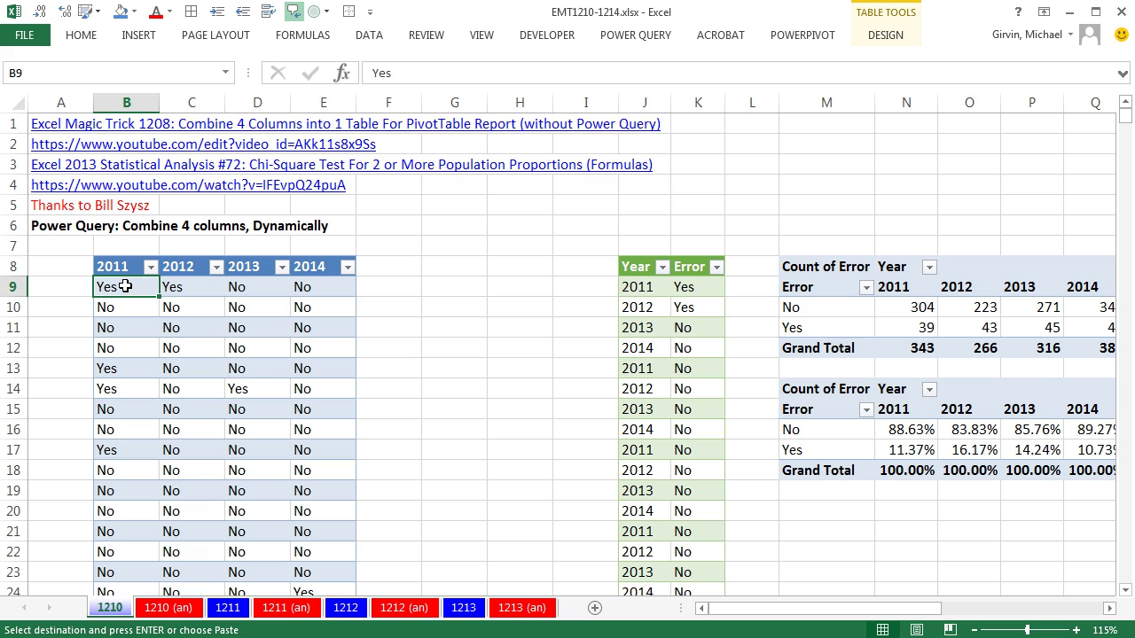
pyautogui.hotkey('ctrl', 'Down')
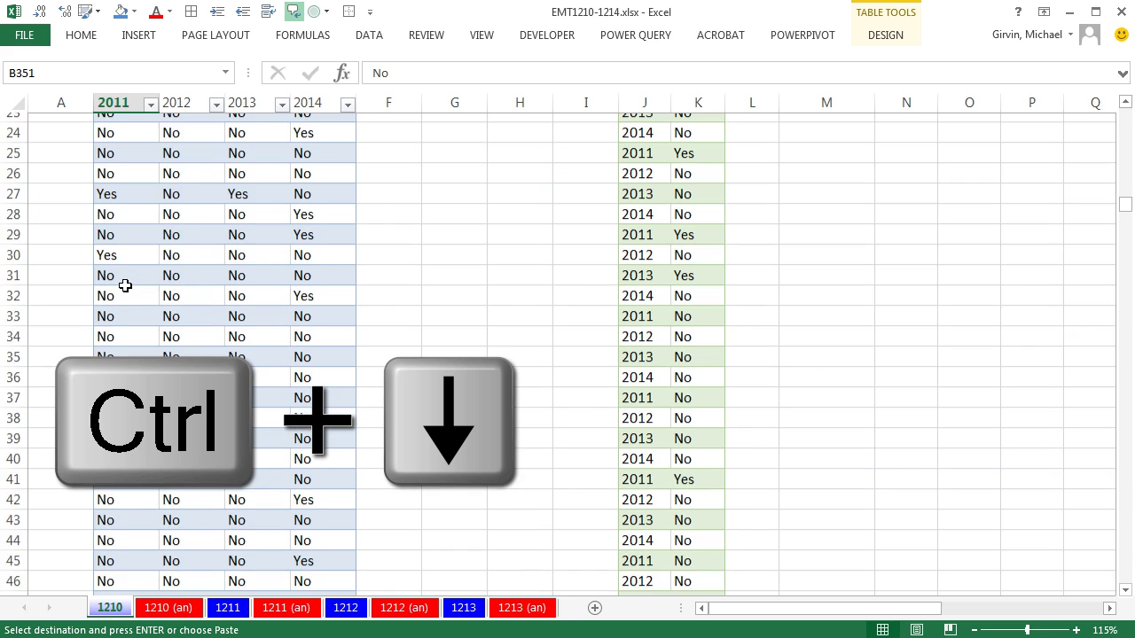
pyautogui.scroll(-14, 159, 337)
pyautogui.scroll(1, 164, 478)
pyautogui.scroll(-2, 346, 554)
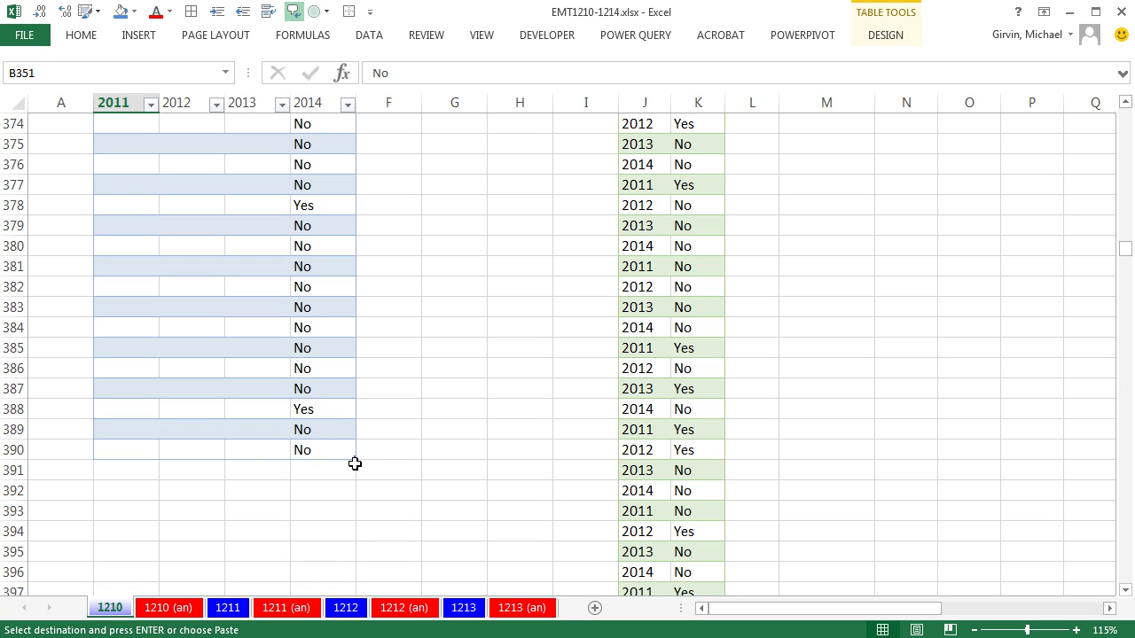
pyautogui.click(139, 387)
pyautogui.hotkey('ctrl', 'Up')
pyautogui.hotkey('ctrl', 'Up')
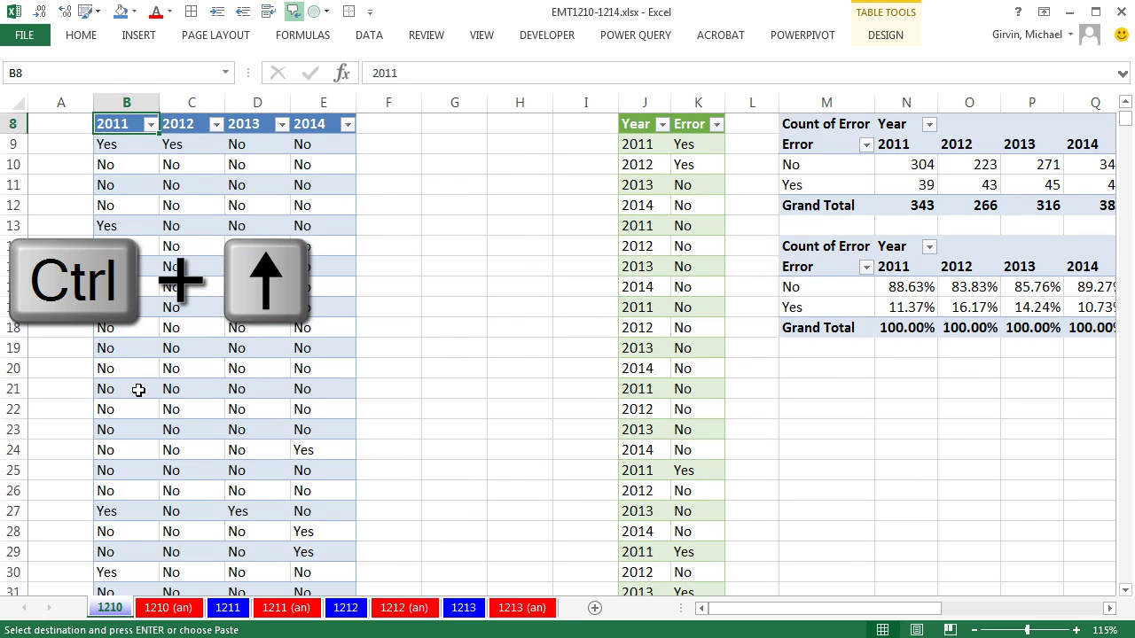
# Paste the copied 2011 data as values over the source table's 2011 column from cell B9, and check the table's last row
pyautogui.click(120, 145)
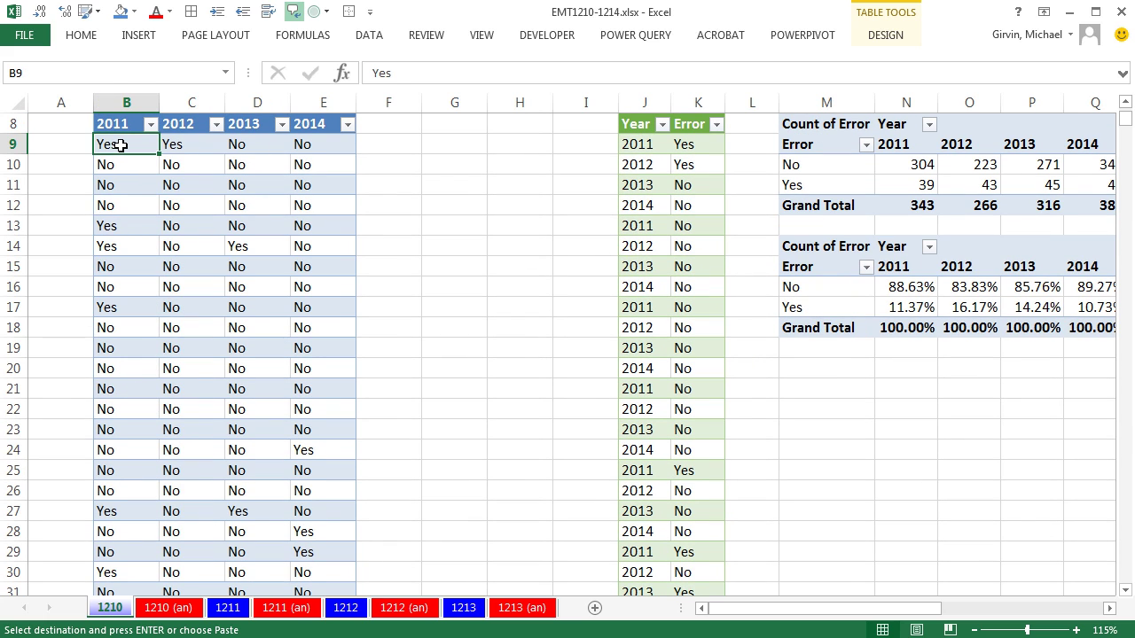
pyautogui.rightClick(122, 149)
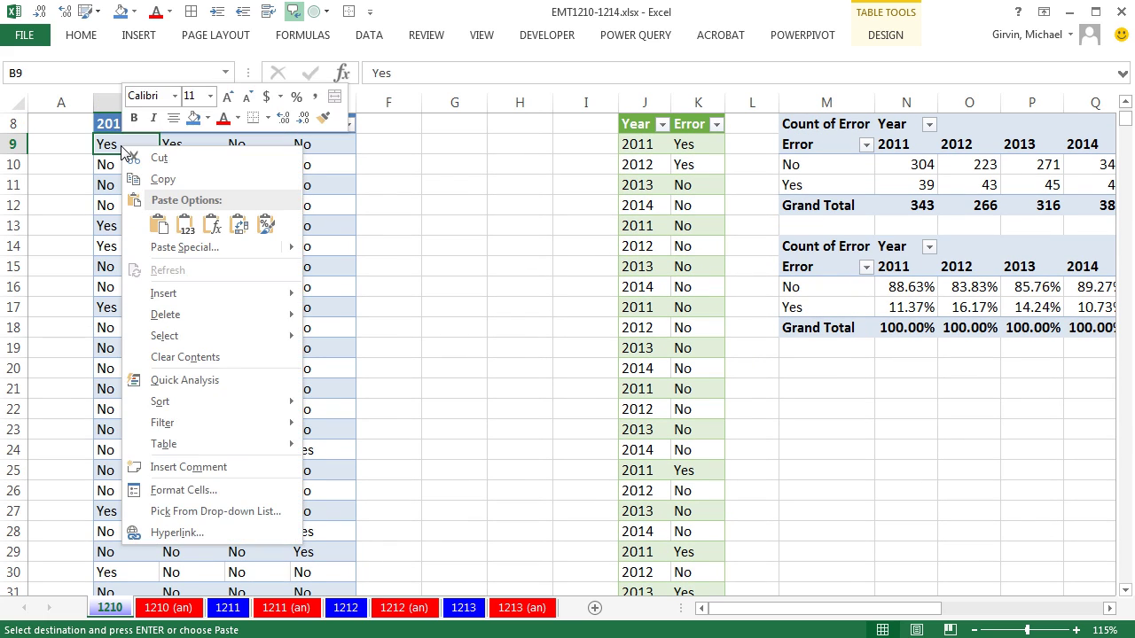
pyautogui.click(186, 227)
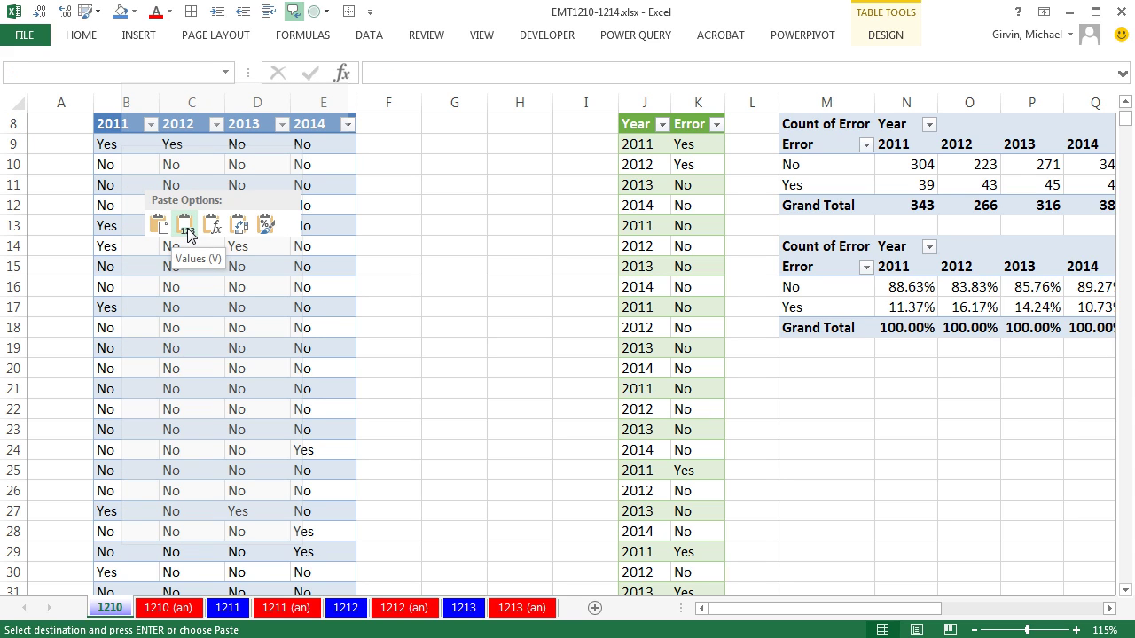
pyautogui.click(138, 182)
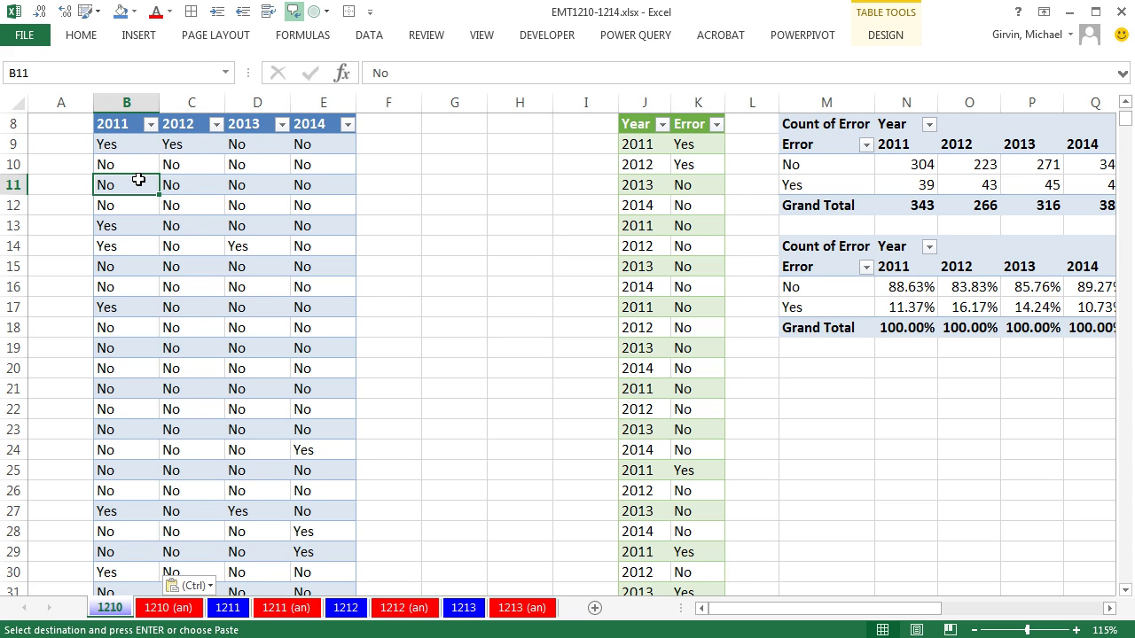
pyautogui.hotkey('ctrl', 'Down')
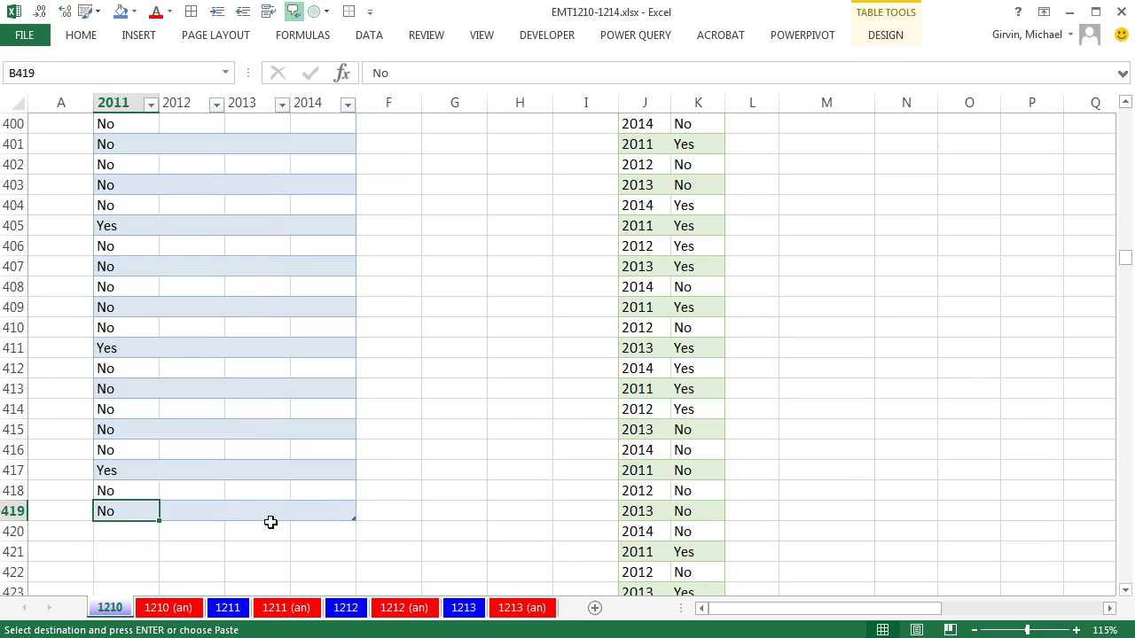
pyautogui.hotkey('ctrl', 'Home')
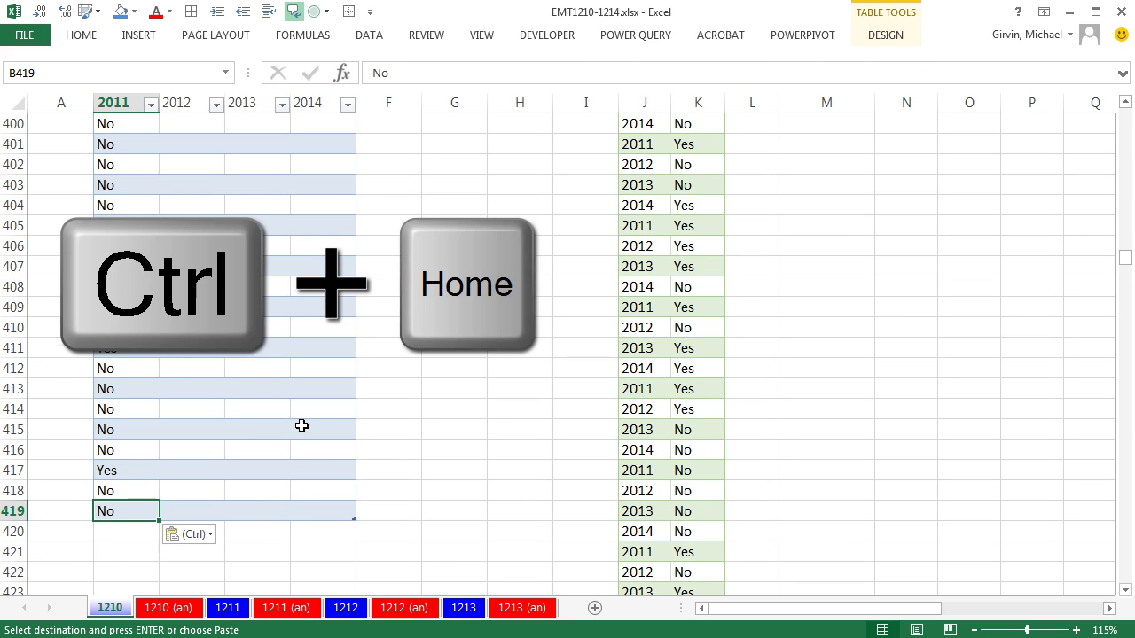
# Refresh the green Year and Error query table and the count PivotTable with the additional 2011 records
pyautogui.moveTo(917, 612); pyautogui.dragTo(1002, 613)
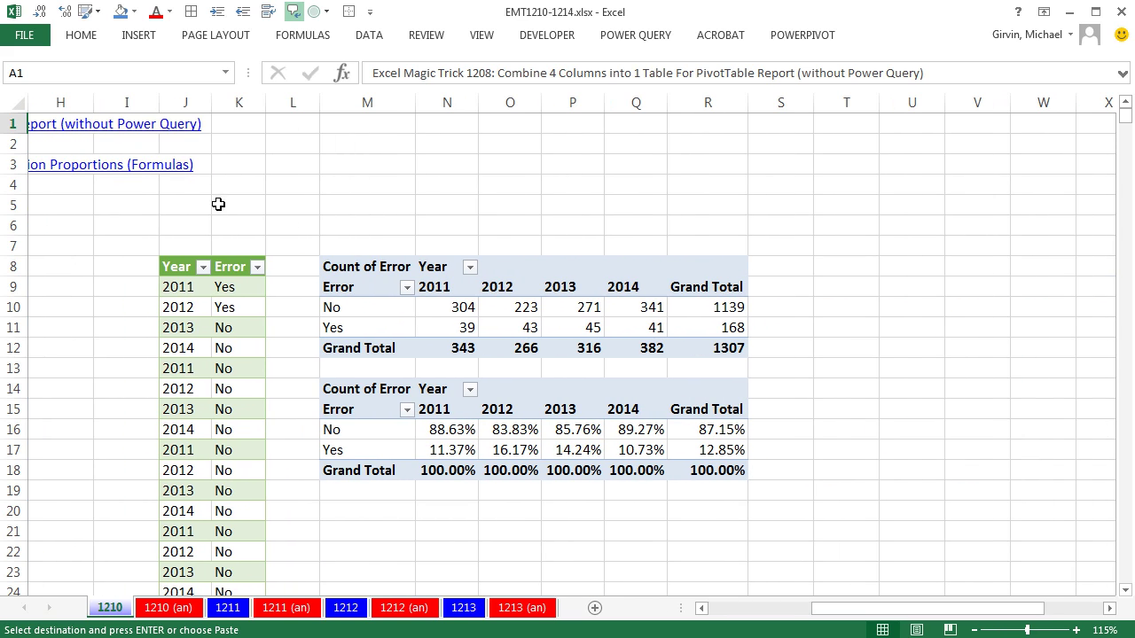
pyautogui.rightClick(224, 285)
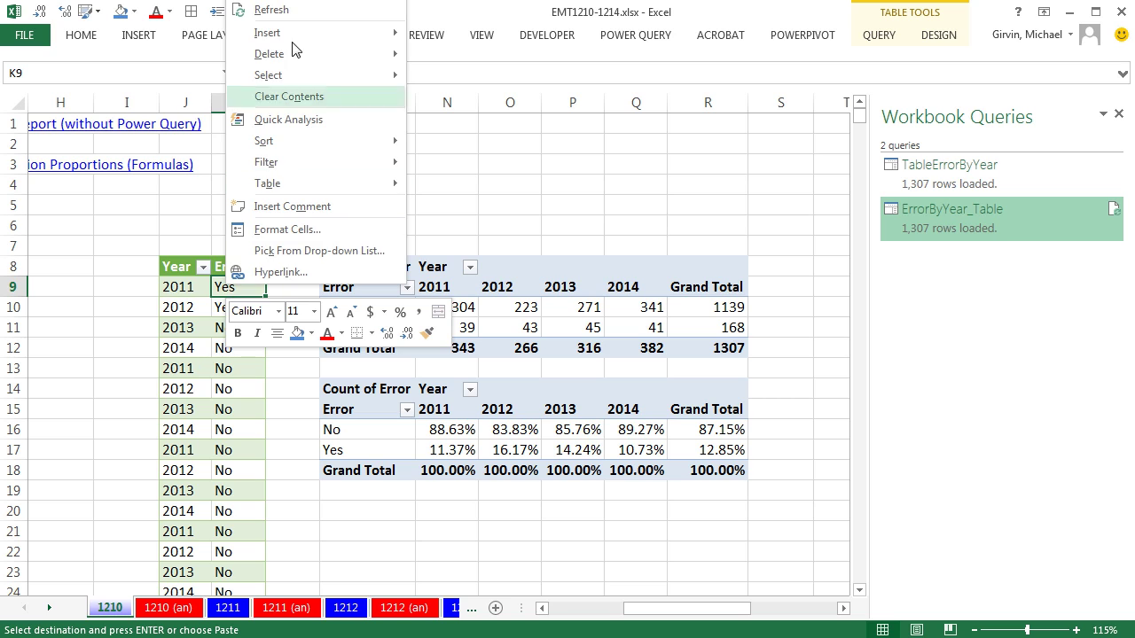
pyautogui.click(291, 10)
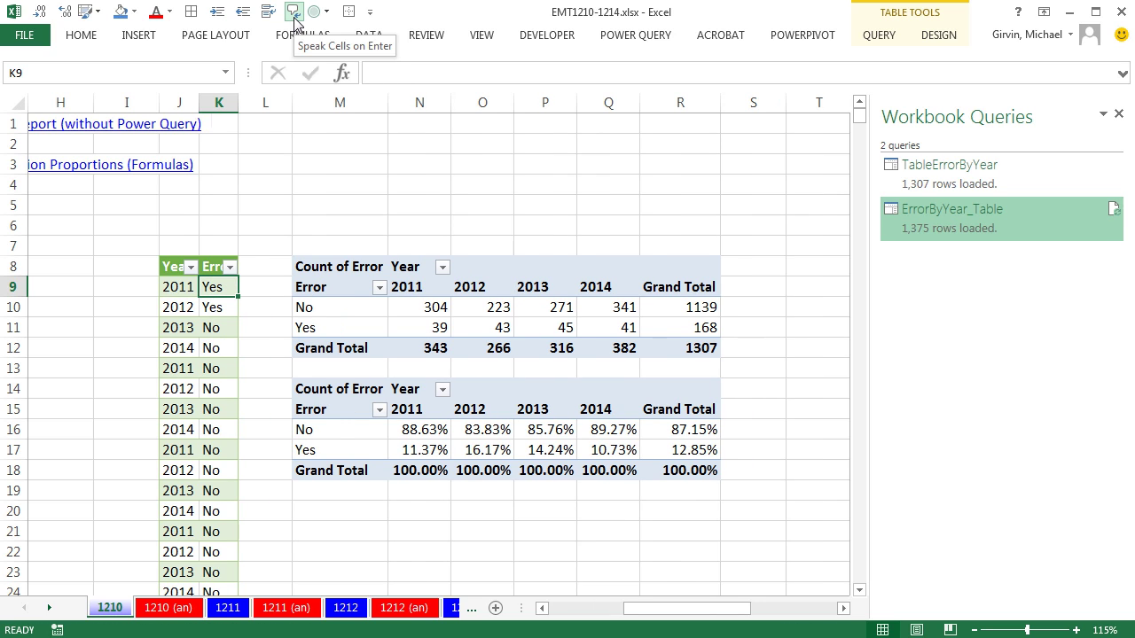
pyautogui.rightClick(460, 312)
pyautogui.click(494, 388)
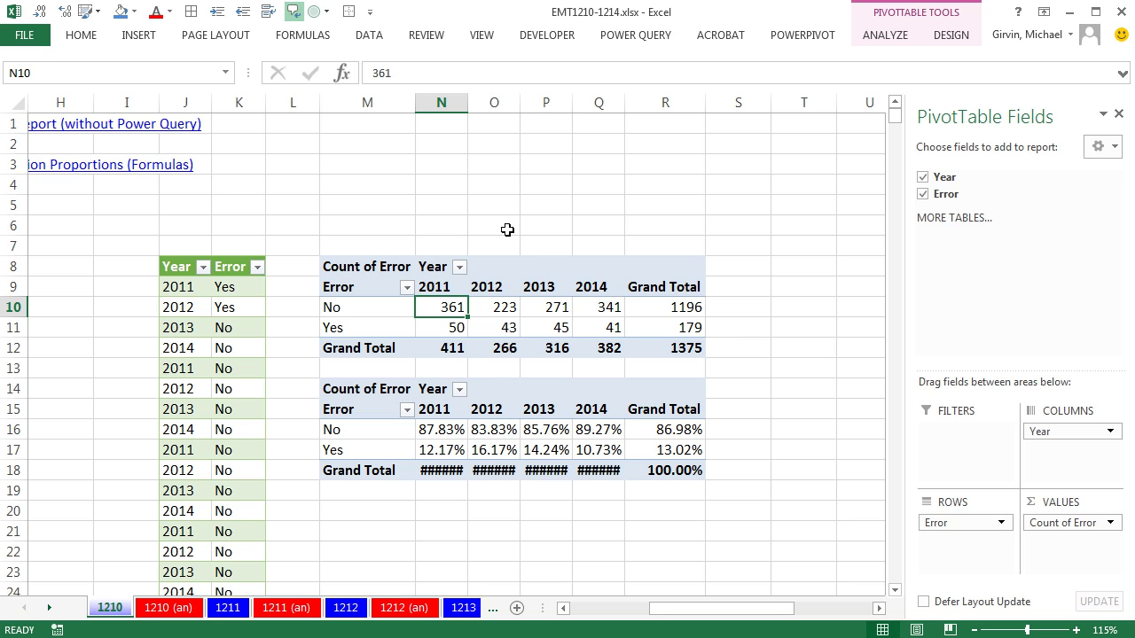
# Widen columns N through Q equally so the PivotTables' percentage totals fit
pyautogui.moveTo(443, 102); pyautogui.dragTo(618, 112)
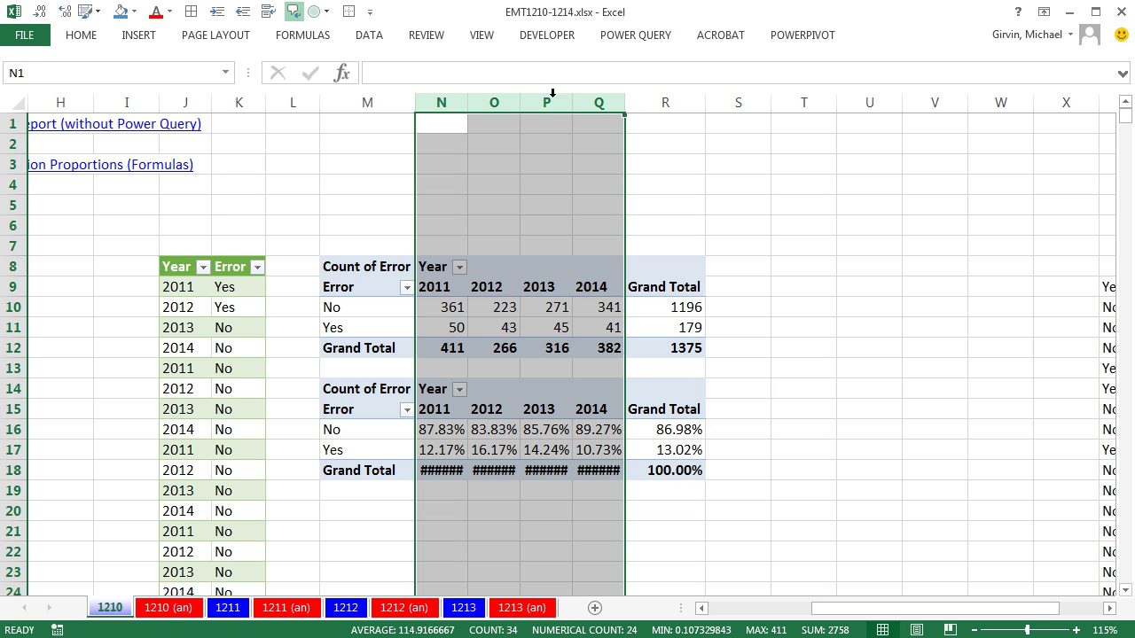
pyautogui.moveTo(625, 102); pyautogui.dragTo(646, 104)
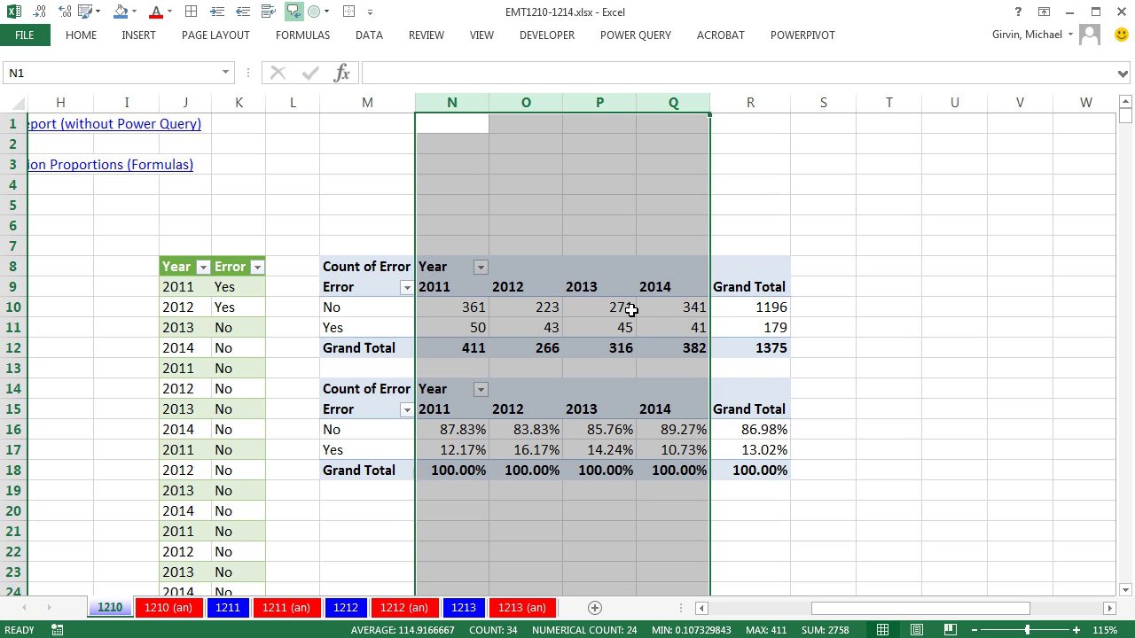
pyautogui.moveTo(503, 320)
# Copy the new 2015 column including its header, from cell AA8 down to AA369
pyautogui.moveTo(855, 610); pyautogui.dragTo(976, 629)
pyautogui.click(1048, 269)
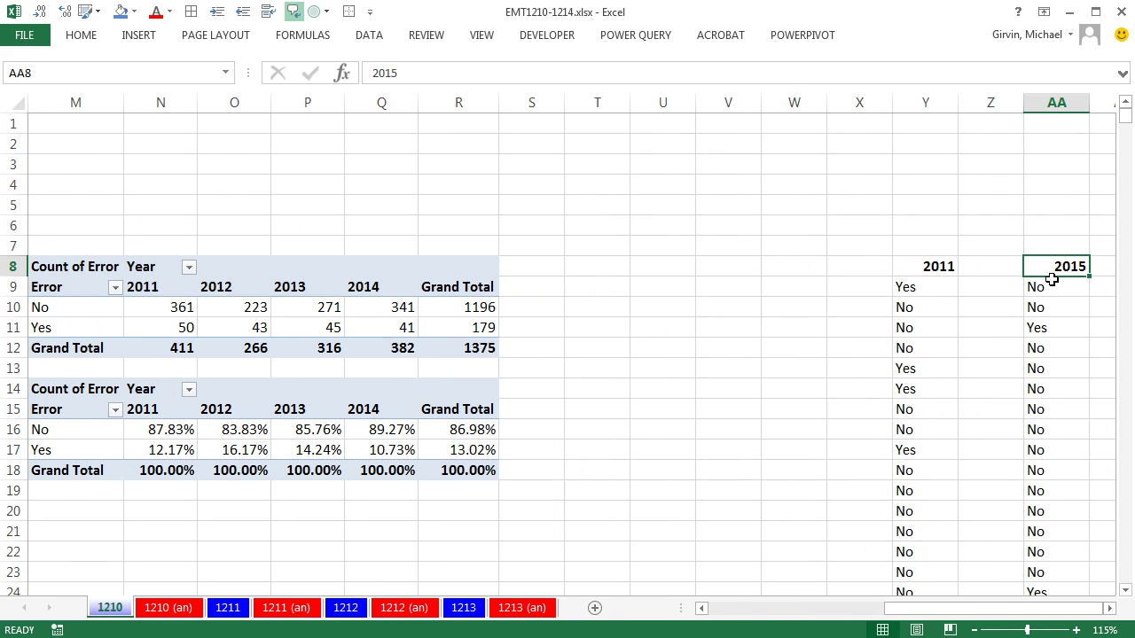
pyautogui.hotkey('ctrl', 'shift', 'Down')
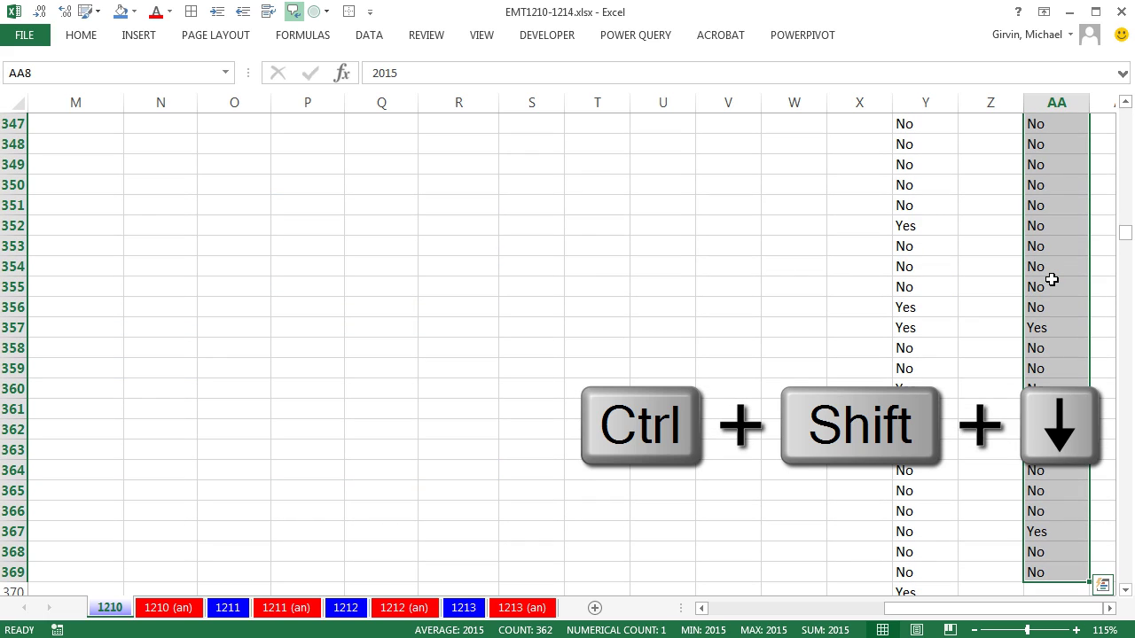
pyautogui.hotkey('ctrl', 'c')
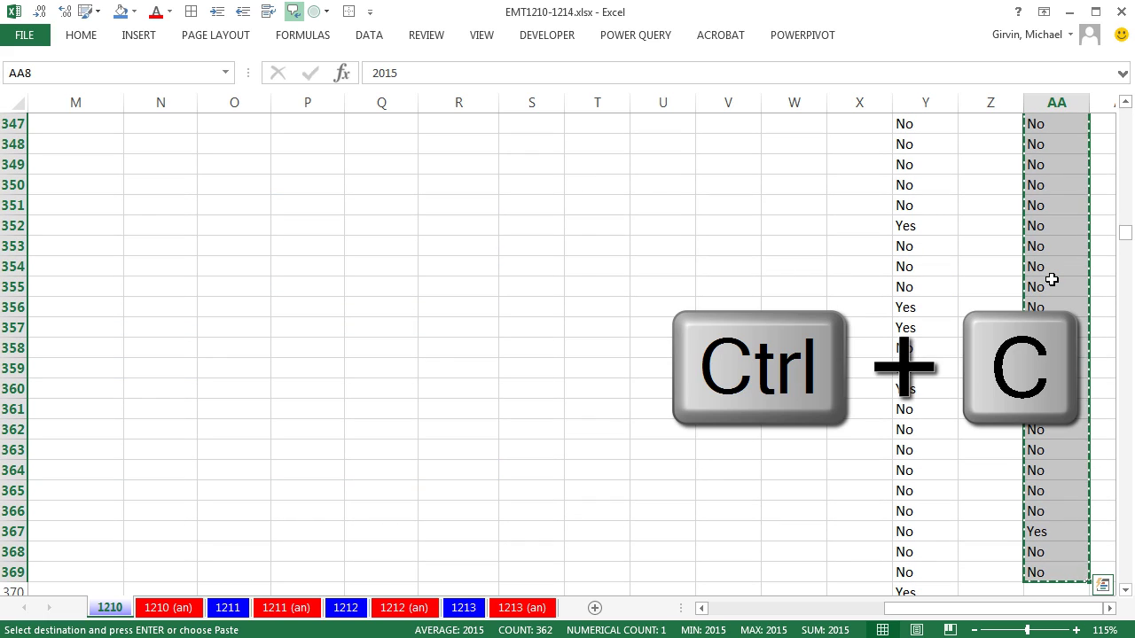
# Paste the 2015 column as values in cell F8, directly beside the source table's 2014 column
pyautogui.hotkey('ctrl', 'Home')
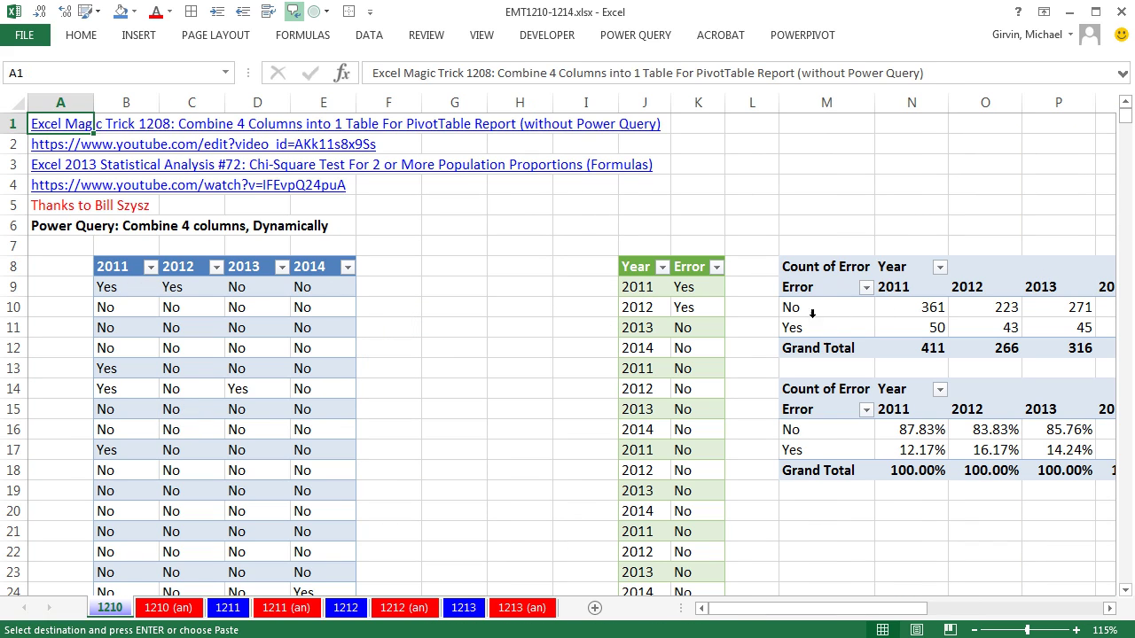
pyautogui.click(381, 266)
pyautogui.rightClick(383, 270)
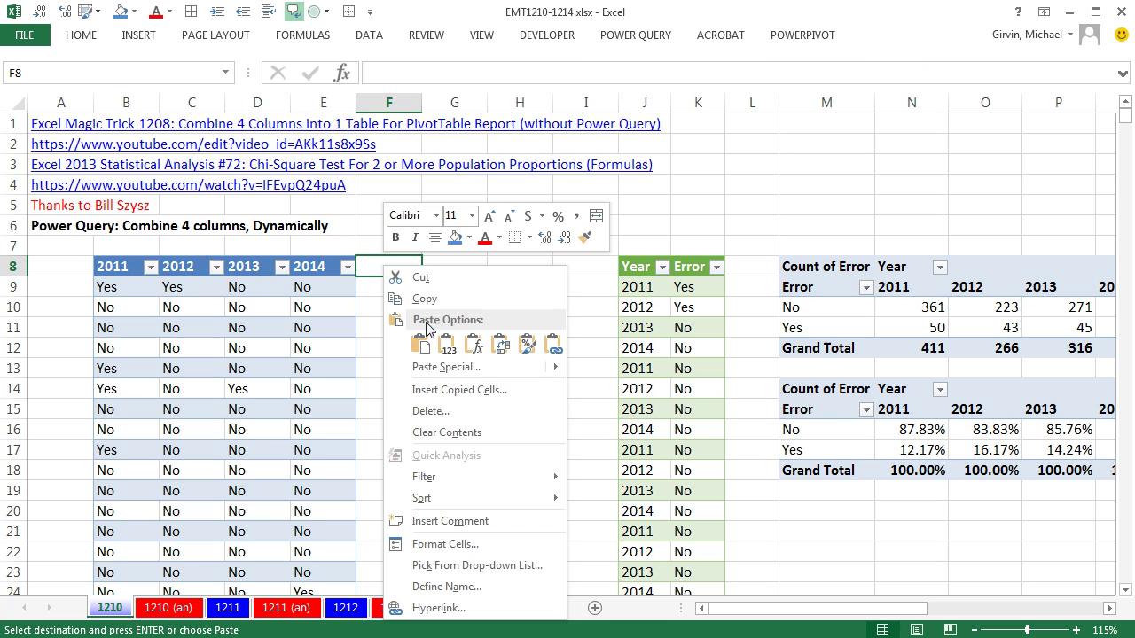
pyautogui.click(449, 348)
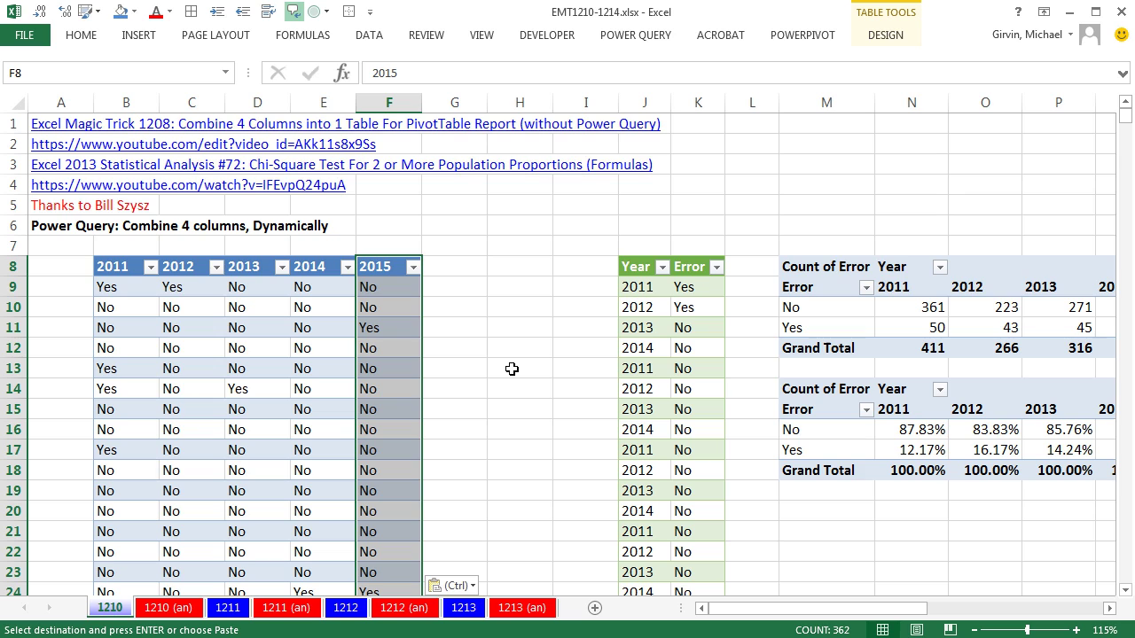
# Refresh the Year and Error query table and the count PivotTable to bring in the 2015 data
pyautogui.rightClick(649, 287)
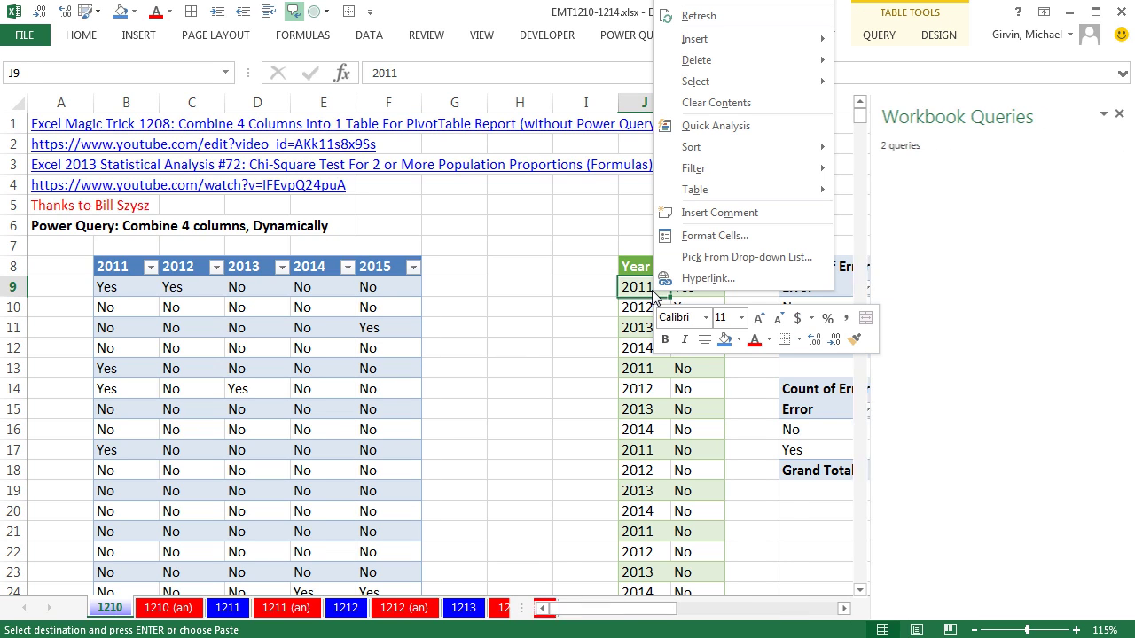
pyautogui.click(714, 17)
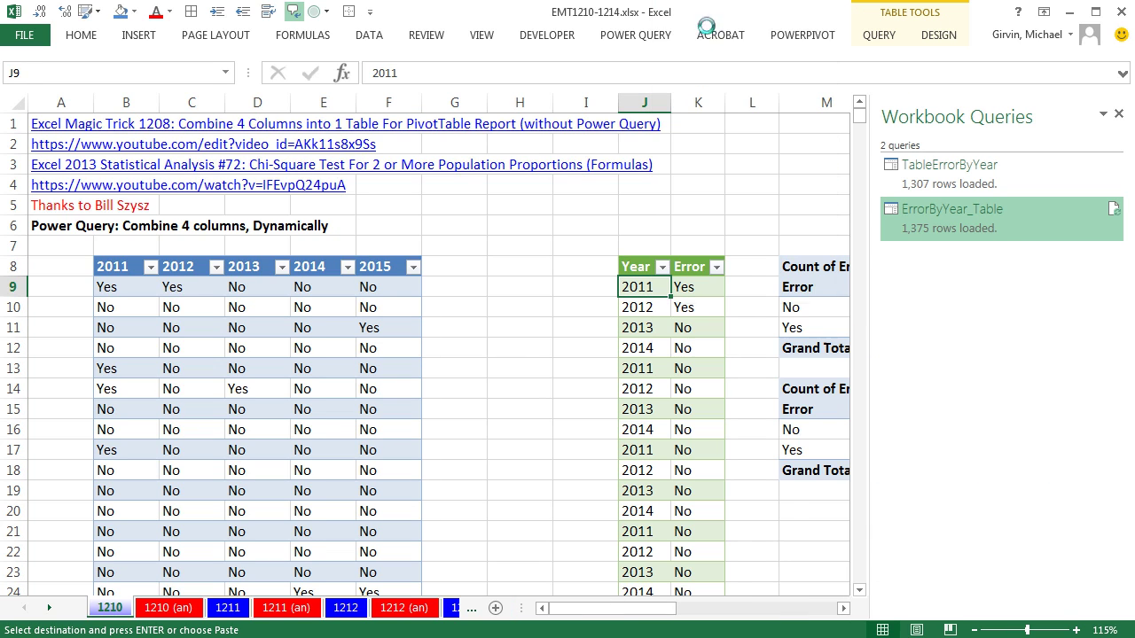
pyautogui.moveTo(651, 608); pyautogui.dragTo(369, 325)
pyautogui.rightClick(393, 306)
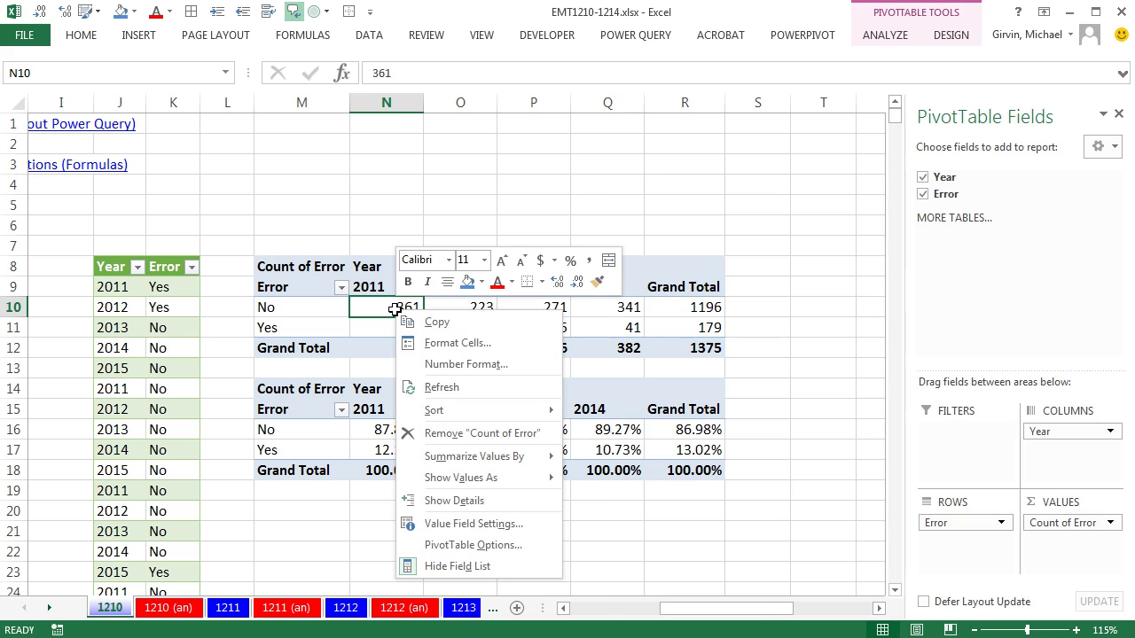
pyautogui.click(439, 387)
# Widen columns N through R equally, select the yearly counts in N10:R11, and return to the source table
pyautogui.moveTo(375, 103); pyautogui.dragTo(754, 103)
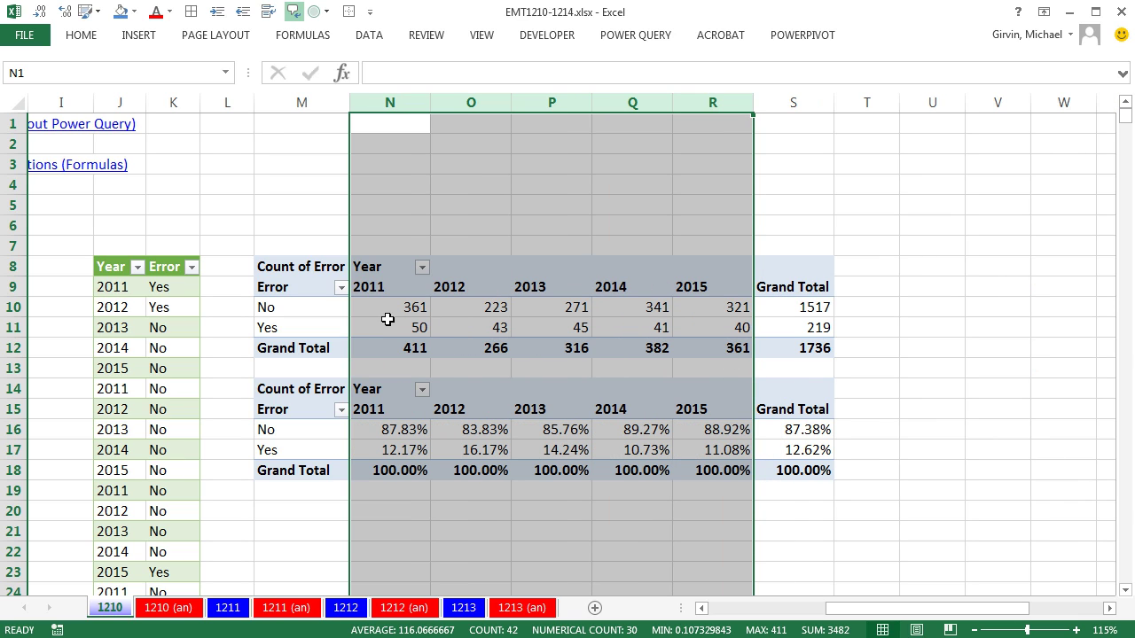
pyautogui.moveTo(385, 306); pyautogui.dragTo(715, 318)
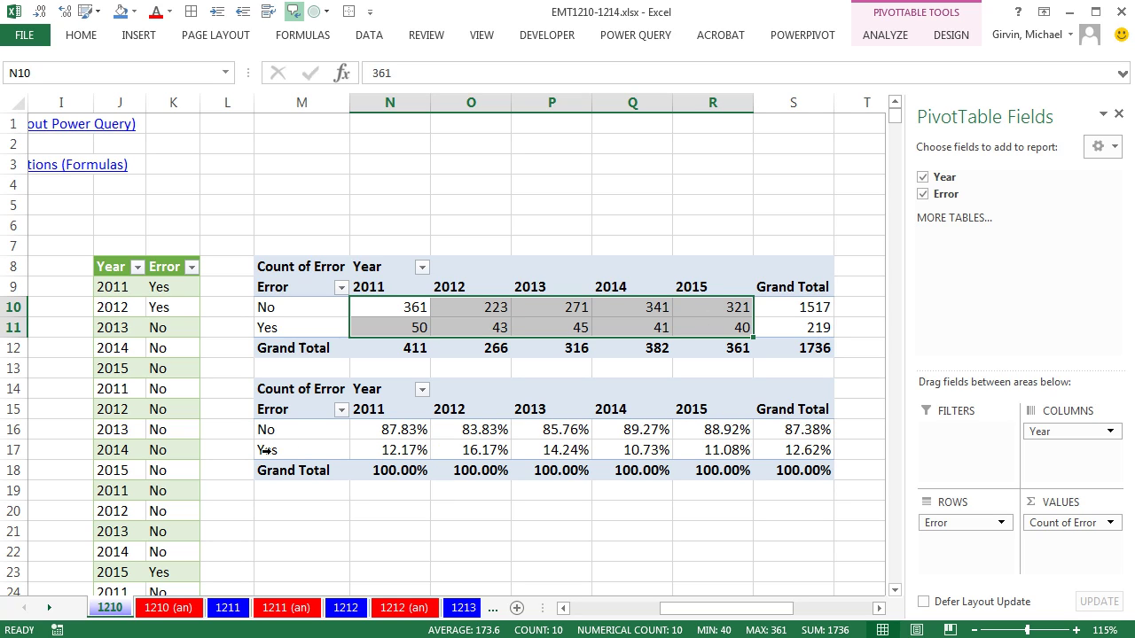
pyautogui.moveTo(718, 419)
pyautogui.moveTo(663, 614); pyautogui.dragTo(585, 613)
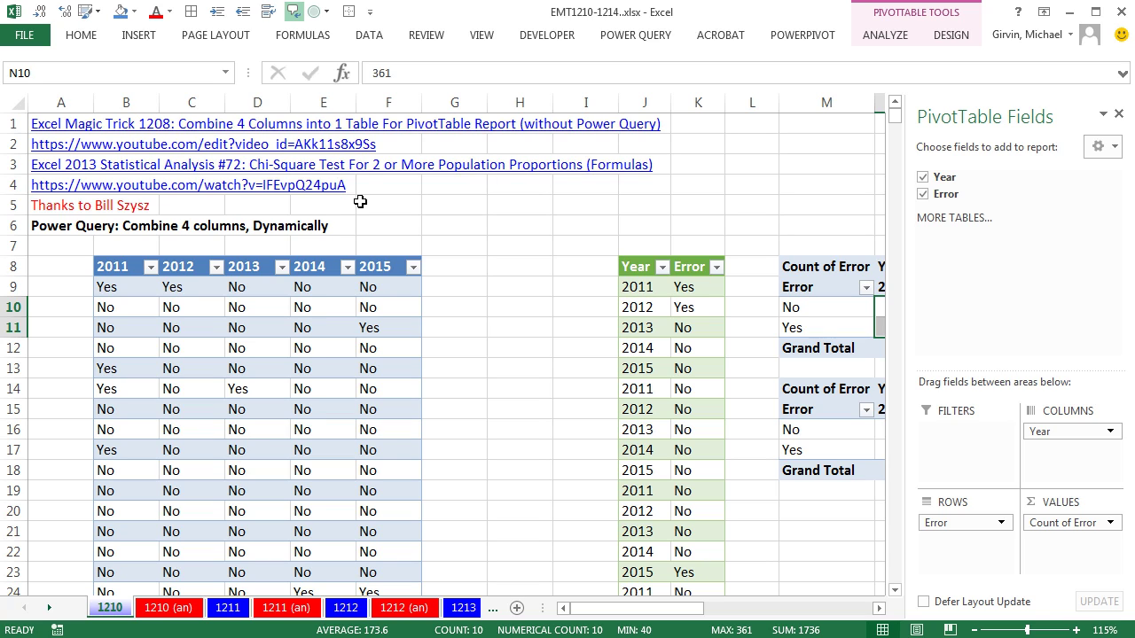